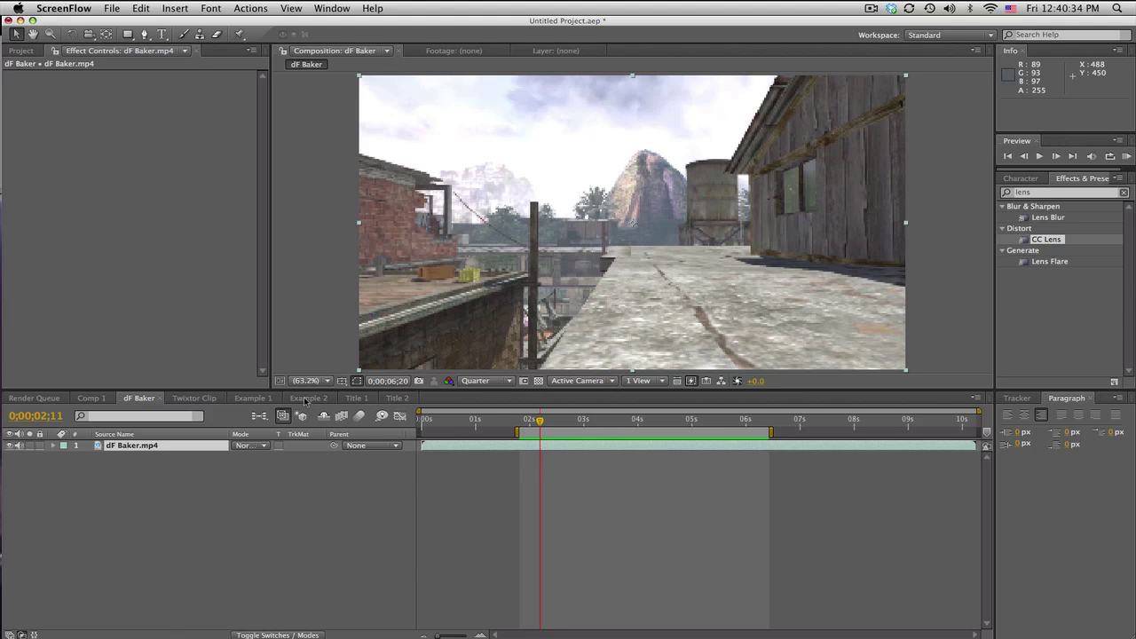
# Step: Preview and scrub the finished lens-revealed title in the Example 1 composition
pyautogui.click(256, 398)
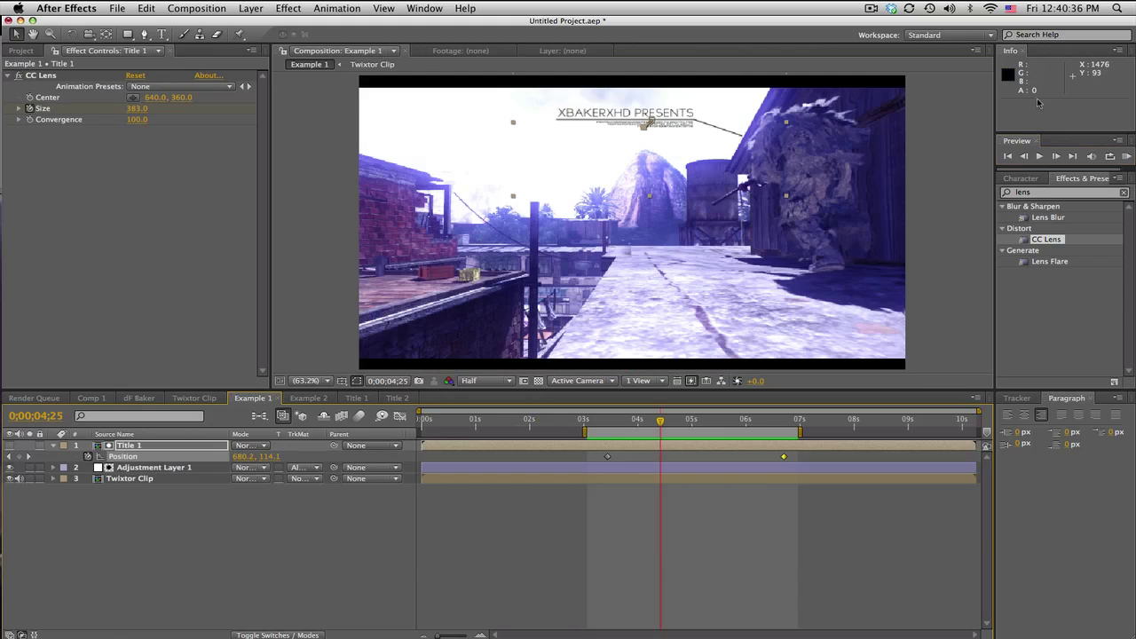
pyautogui.click(1125, 157)
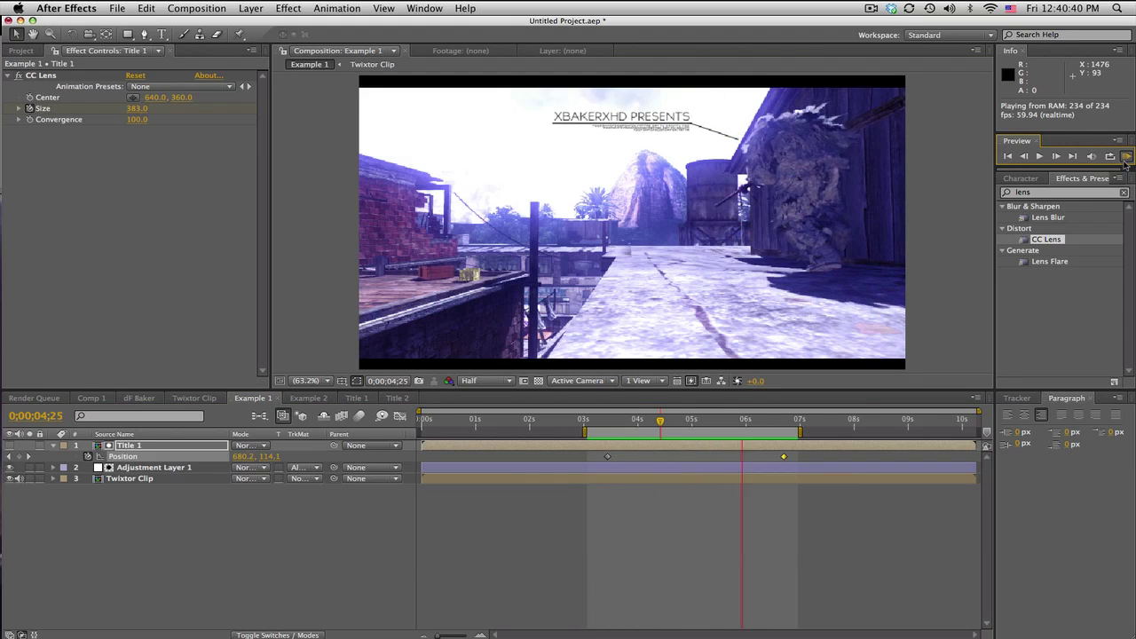
pyautogui.click(1096, 179)
pyautogui.moveTo(611, 420); pyautogui.dragTo(654, 421)
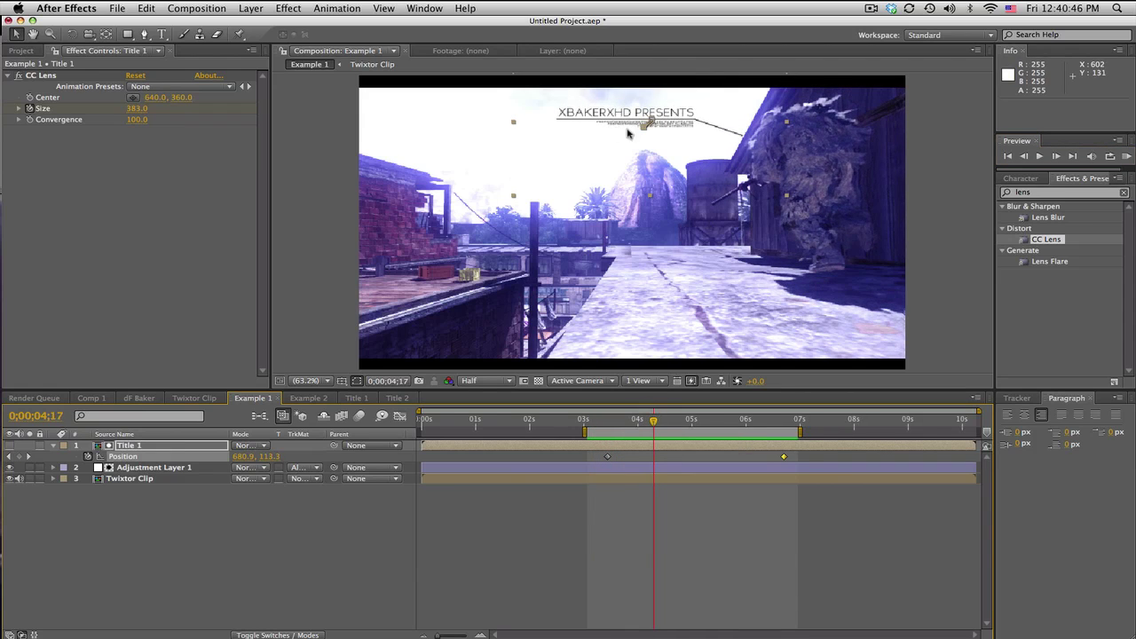
pyautogui.moveTo(657, 424); pyautogui.dragTo(690, 423)
# Step: Preview the raw dF Baker gameplay clip, then return to Example 1
pyautogui.click(138, 399)
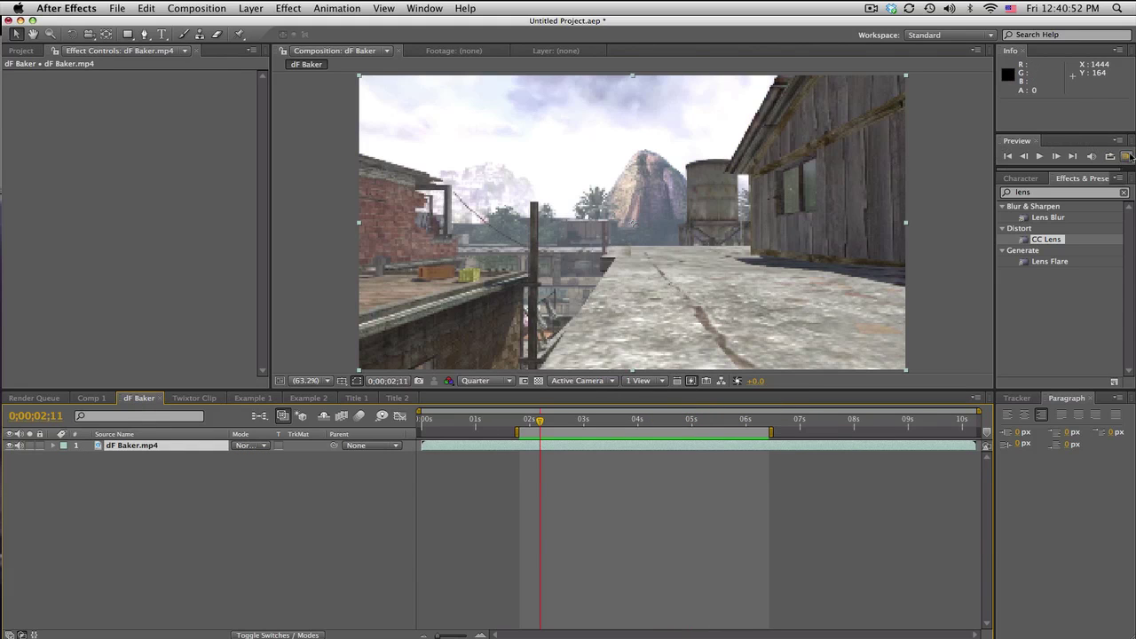
pyautogui.click(1127, 157)
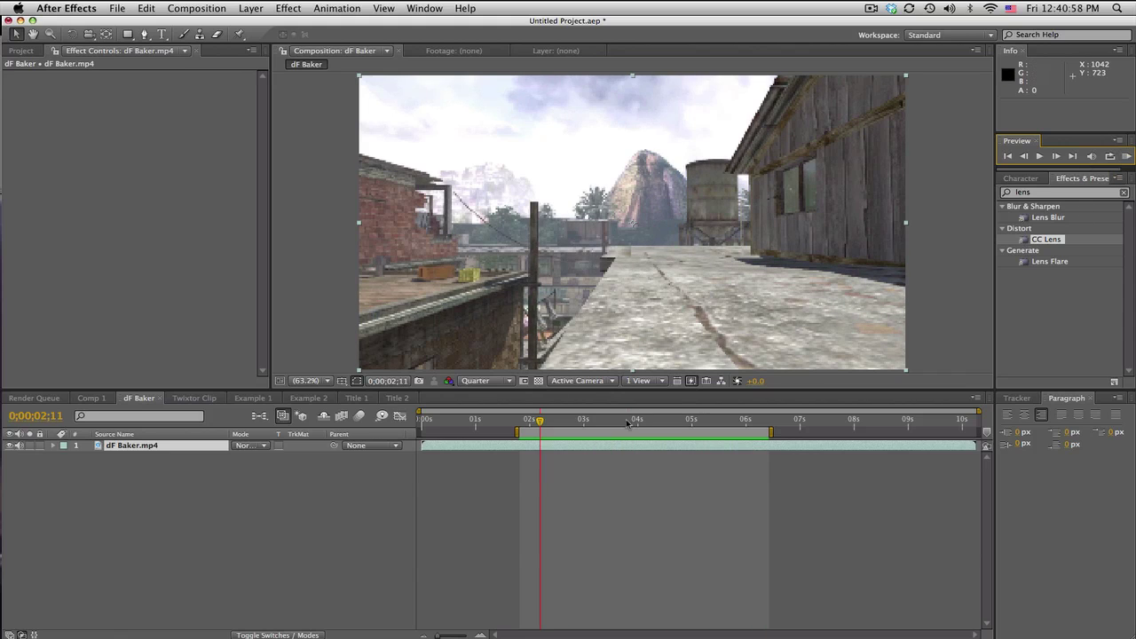
pyautogui.moveTo(627, 424); pyautogui.dragTo(711, 420)
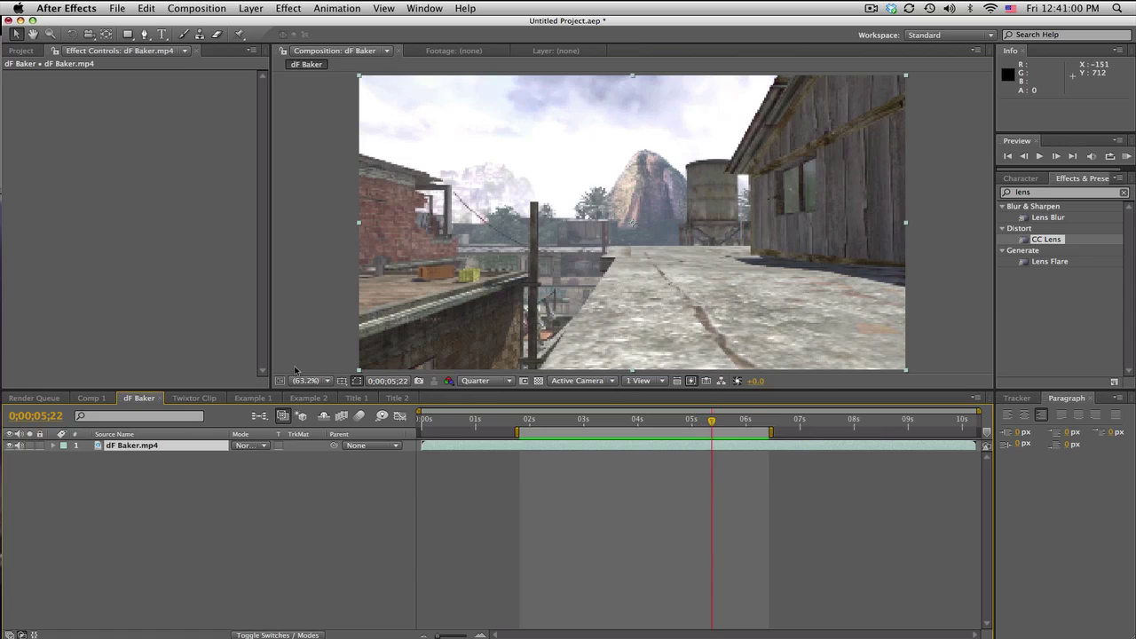
pyautogui.click(278, 381)
pyautogui.click(259, 399)
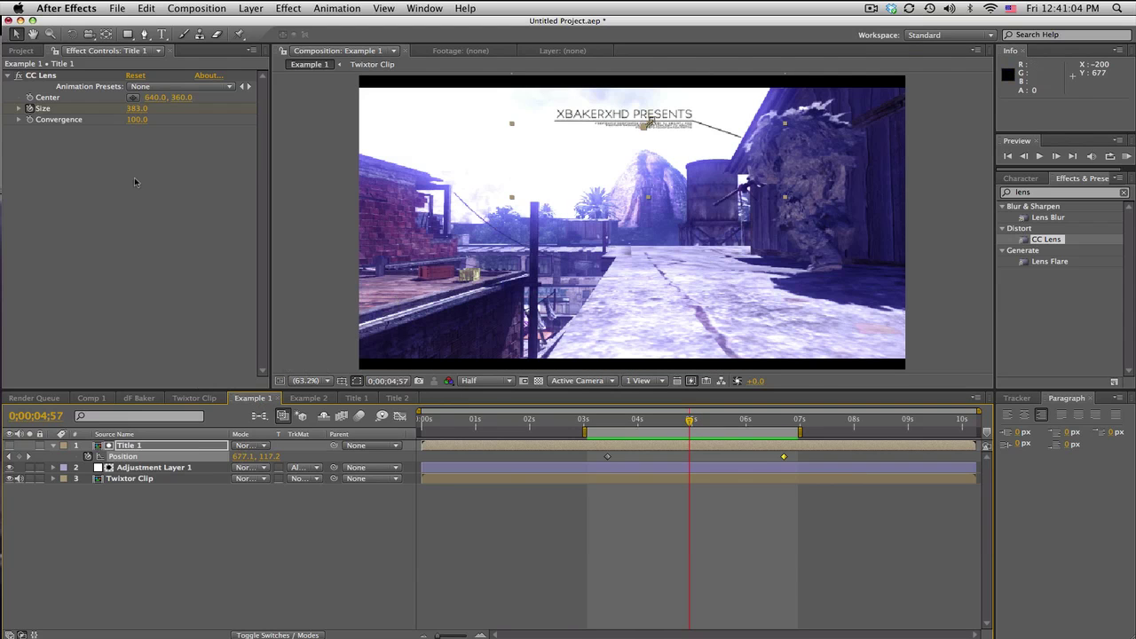
# Step: Make the Twixtor Clip 2 composition from the Twixtor Clip footage and scrub through it
pyautogui.click(21, 50)
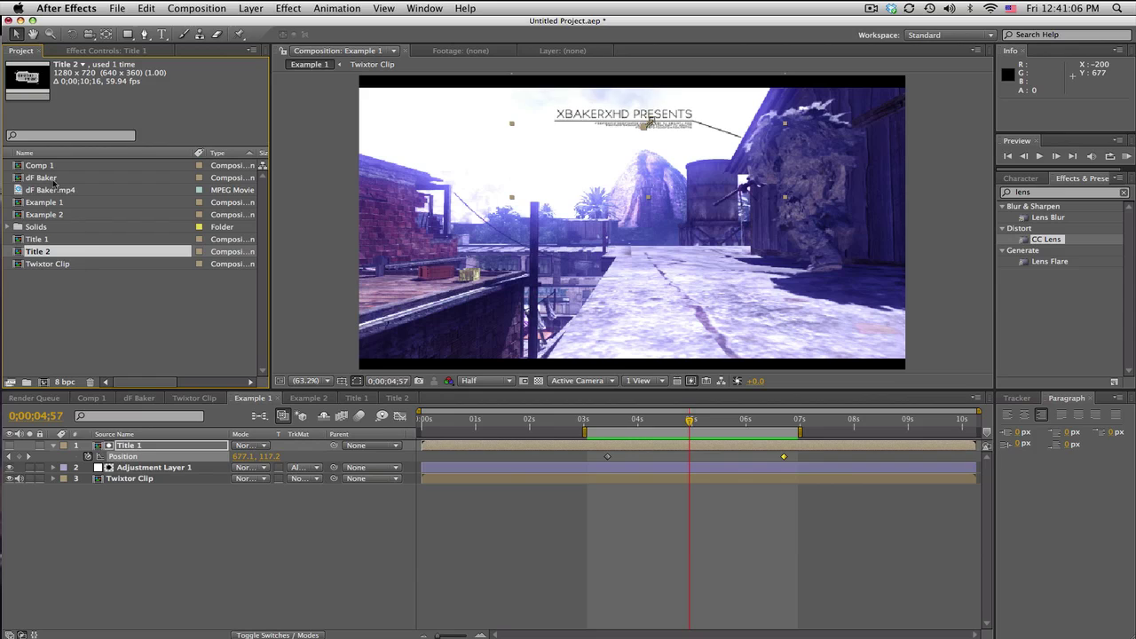
pyautogui.moveTo(49, 264); pyautogui.dragTo(44, 382)
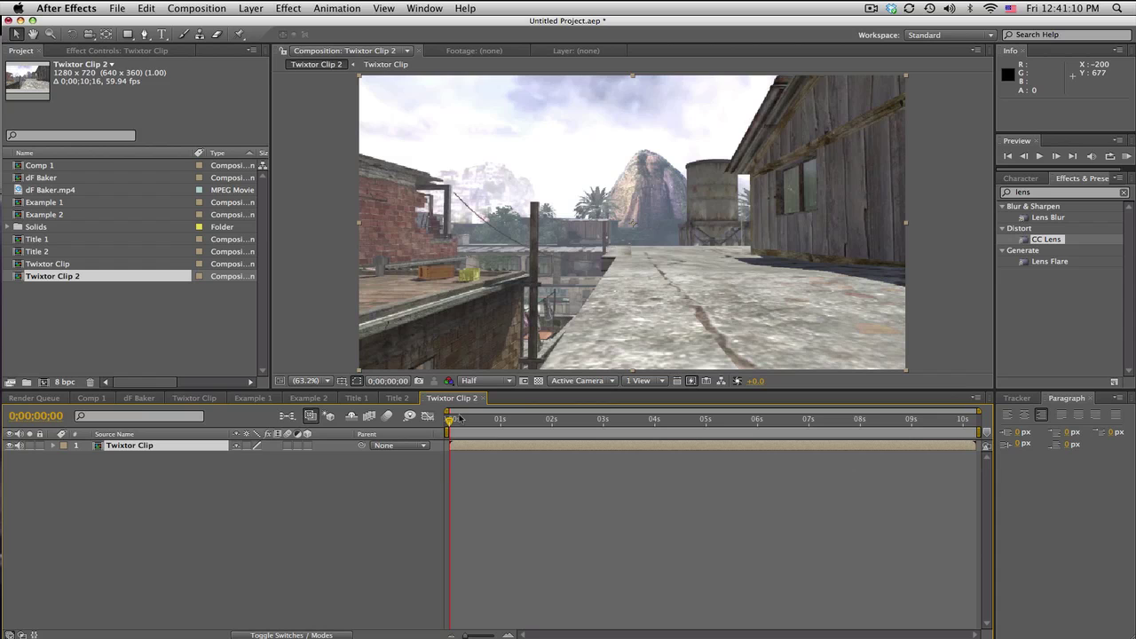
pyautogui.moveTo(454, 420); pyautogui.dragTo(850, 421)
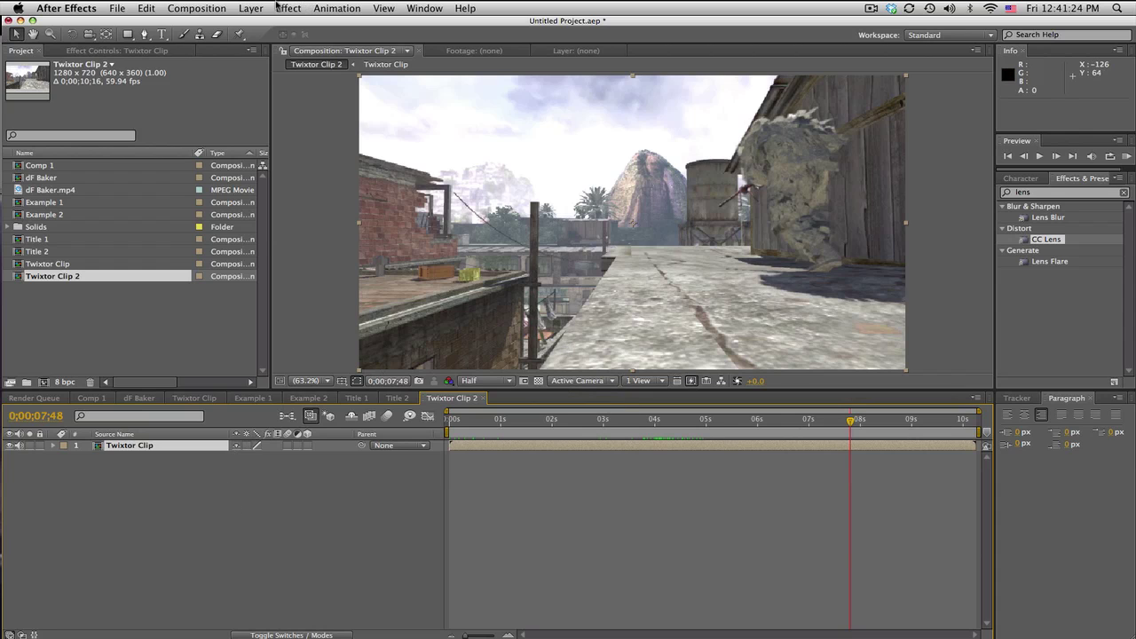
# Step: Create a new composition named Title Plate
pyautogui.click(196, 8)
pyautogui.click(208, 22)
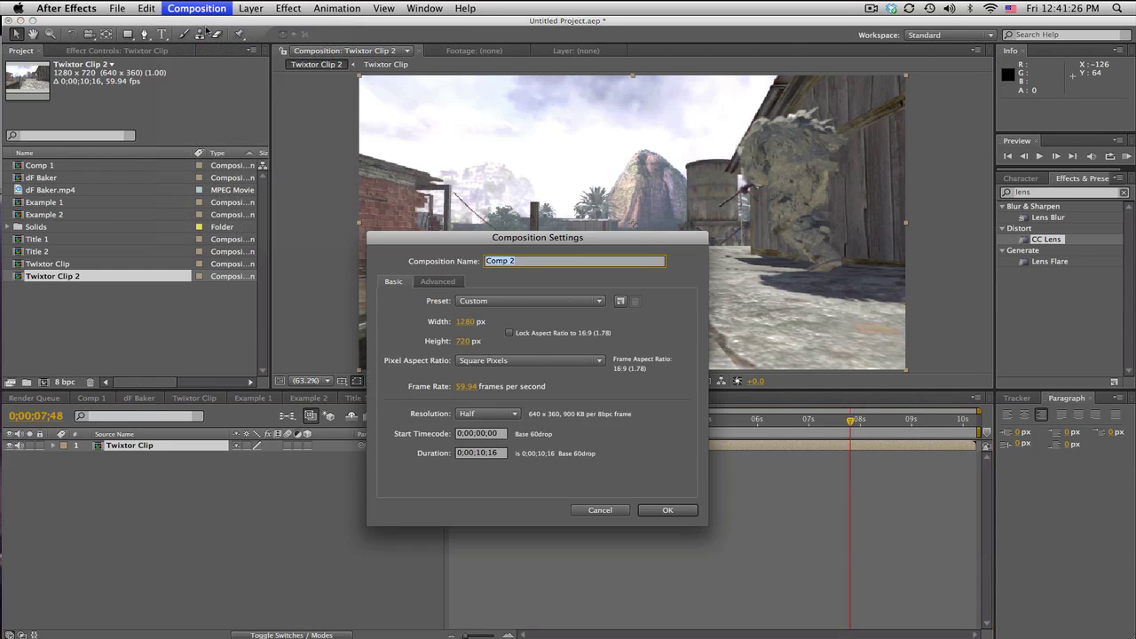
pyautogui.write('Title Plate')
pyautogui.press('Return')
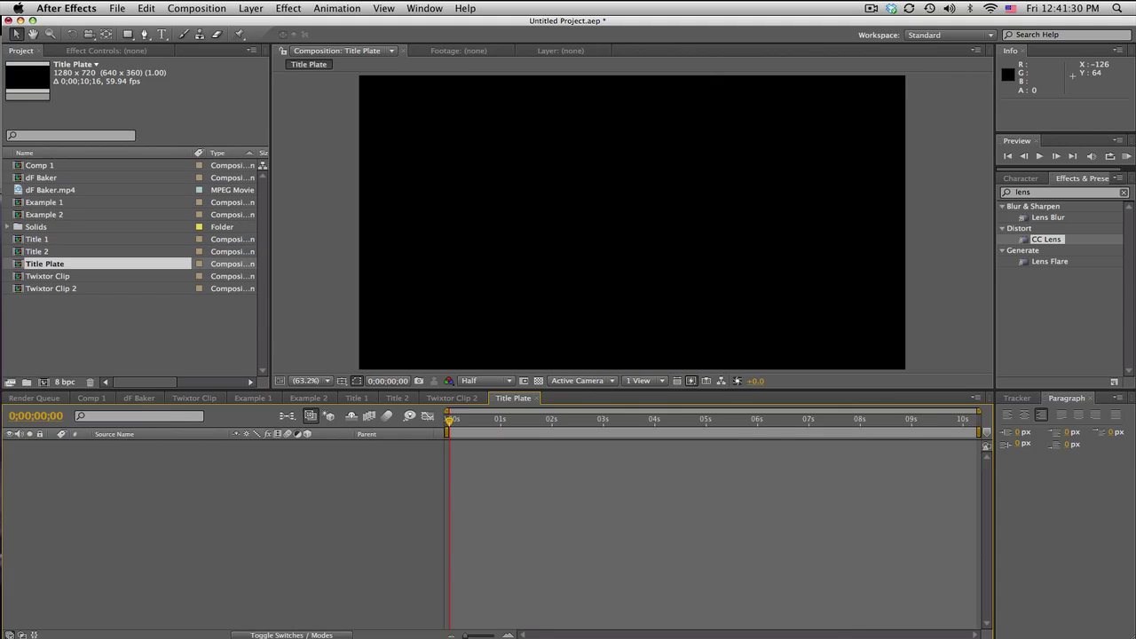
# Step: Add a text layer reading XBAKERXHDPRESENTS and select all of its text
pyautogui.click(162, 33)
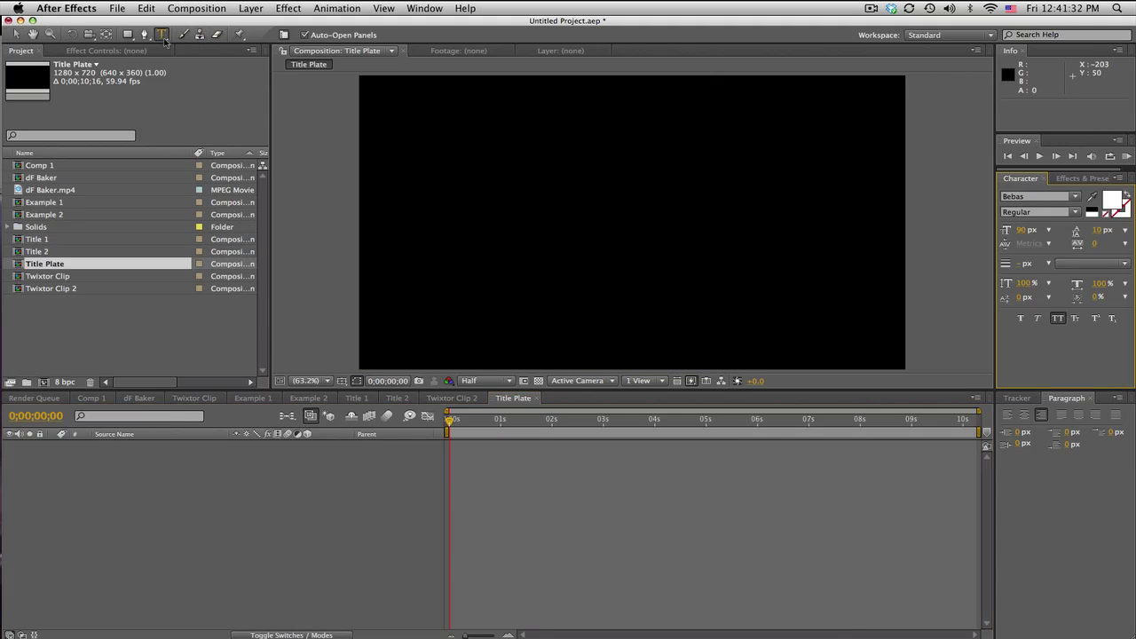
pyautogui.click(529, 175)
pyautogui.write('XB')
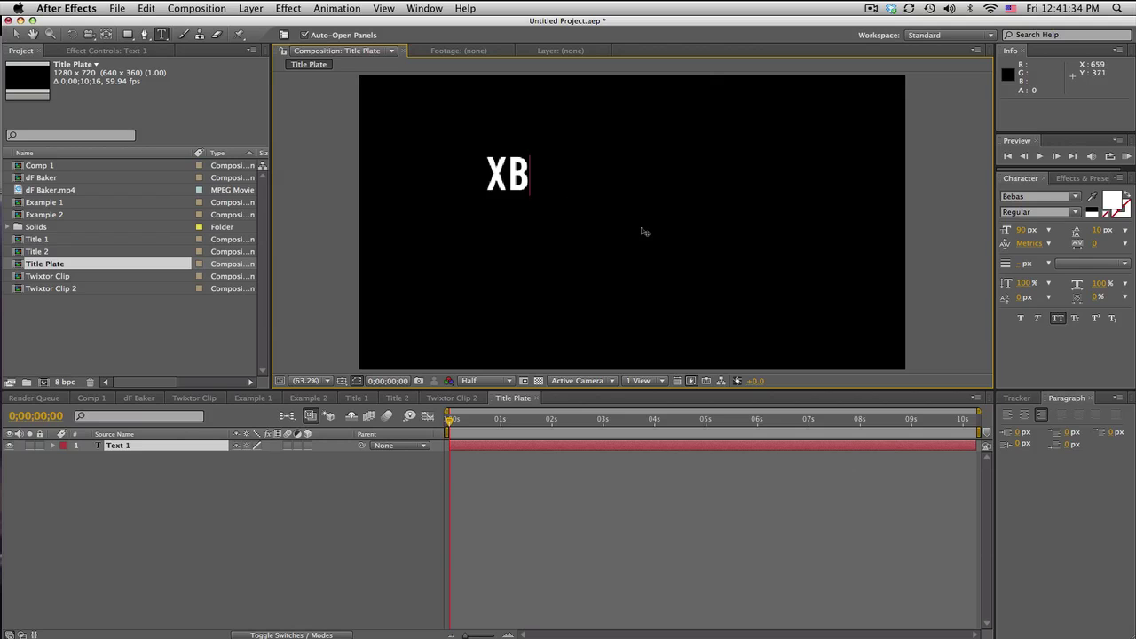
pyautogui.write('AKERXHDP')
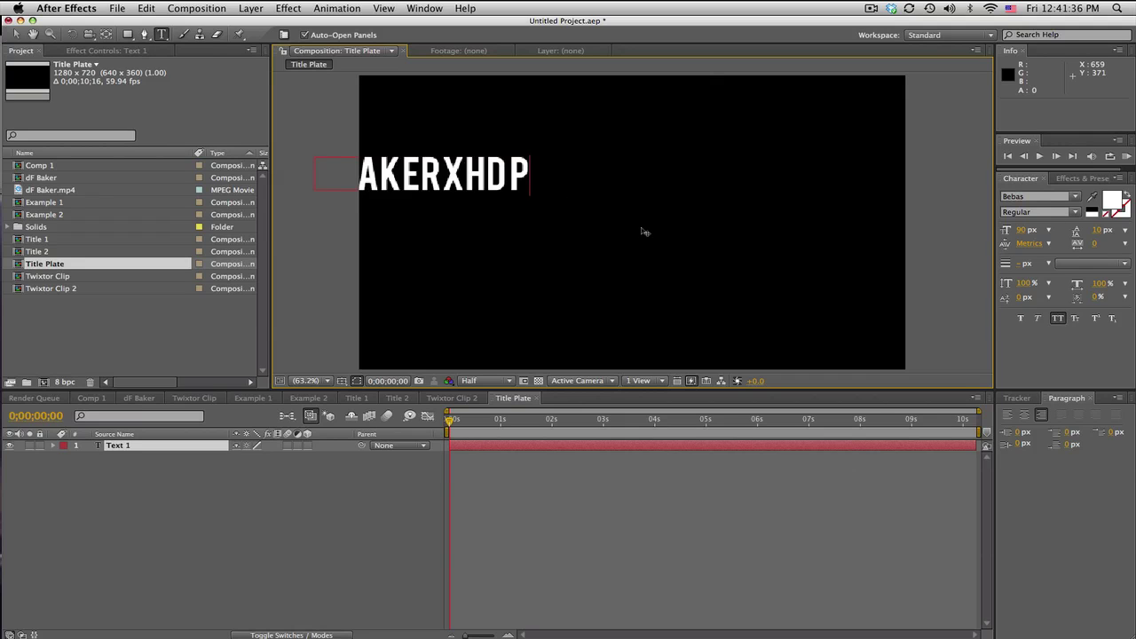
pyautogui.write('RESENTS')
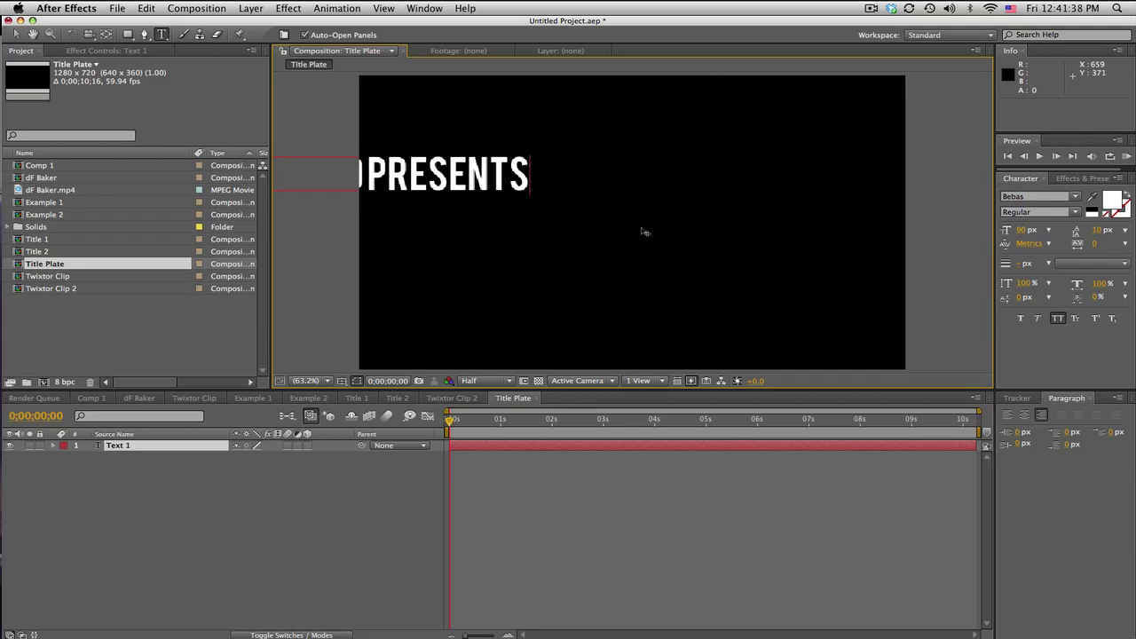
pyautogui.press('super+a')
# Step: Centre-align the title, set it in Typograph Pro Light, and move it toward the centre
pyautogui.click(1030, 415)
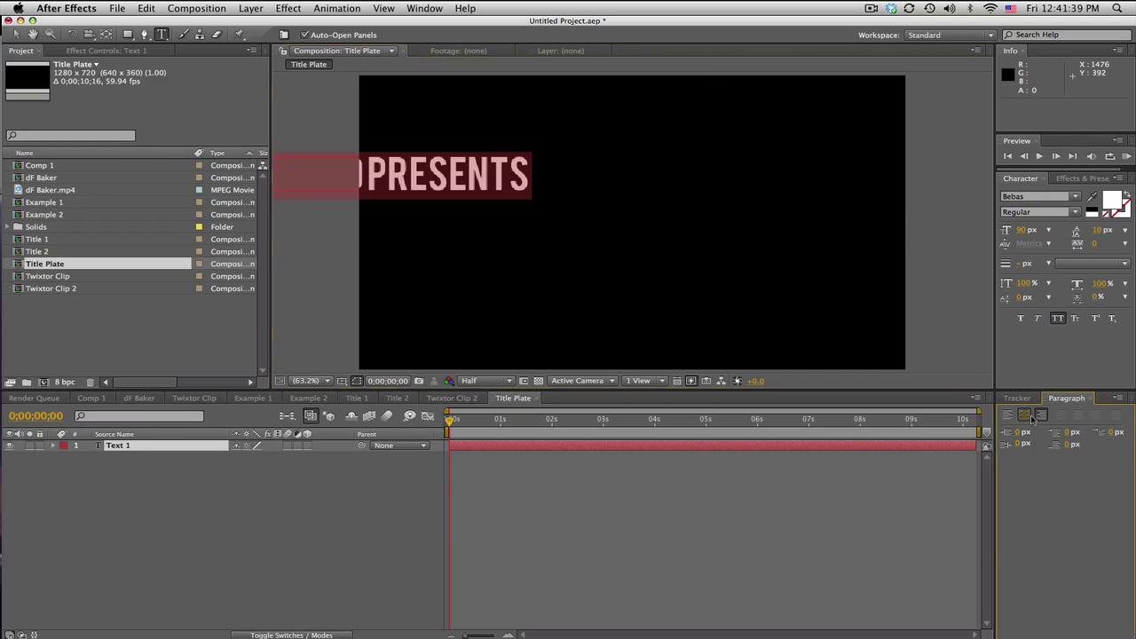
pyautogui.click(1037, 197)
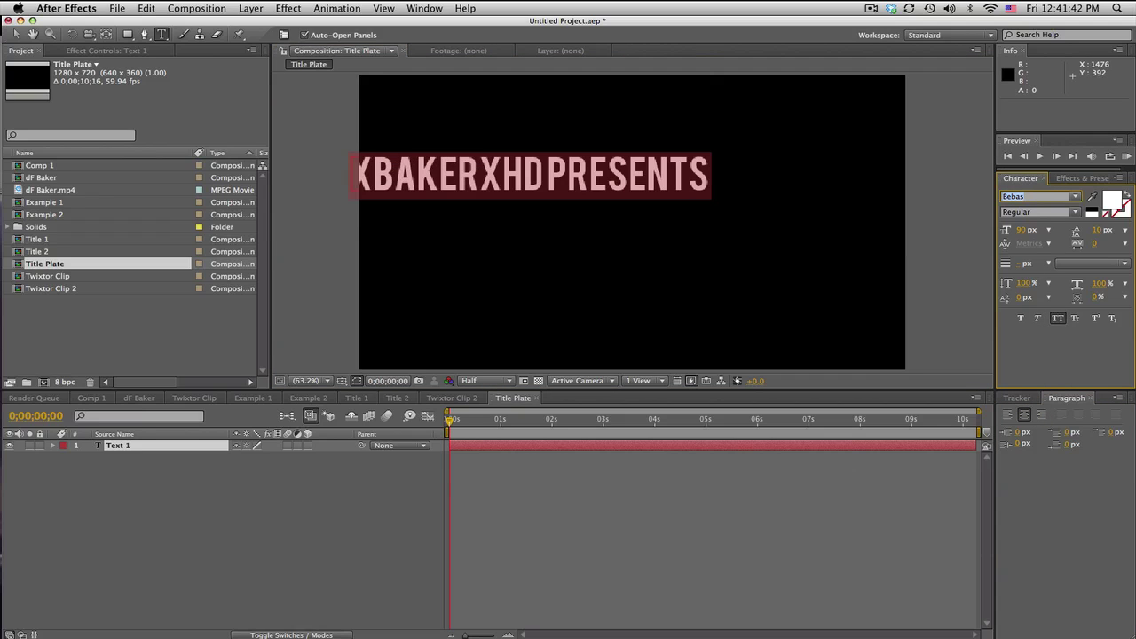
pyautogui.write('Typo')
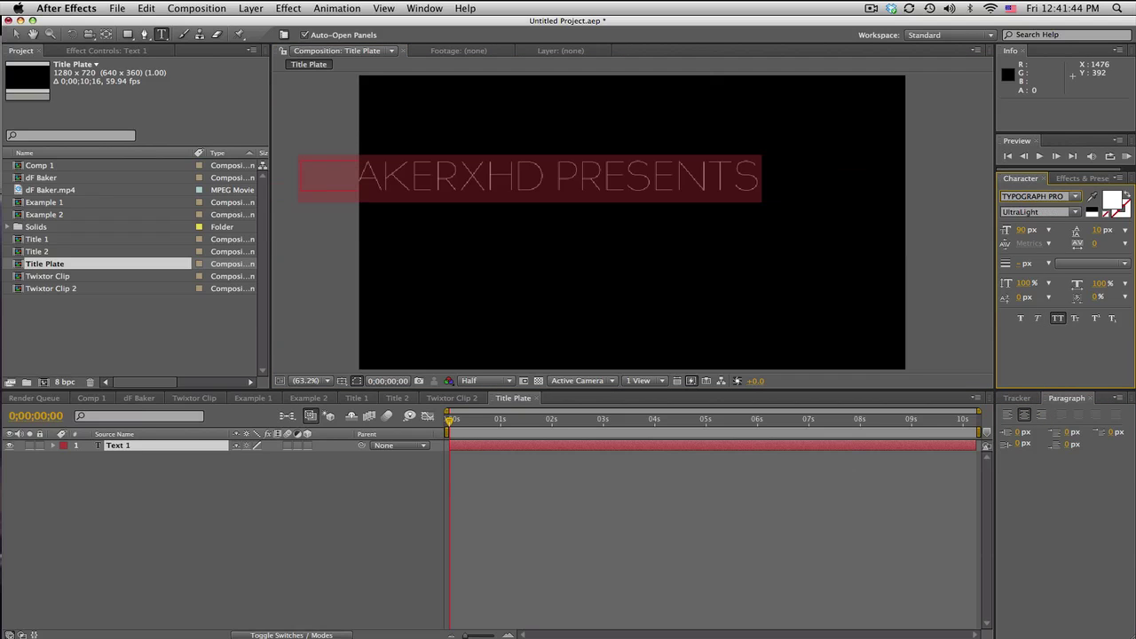
pyautogui.write('v')
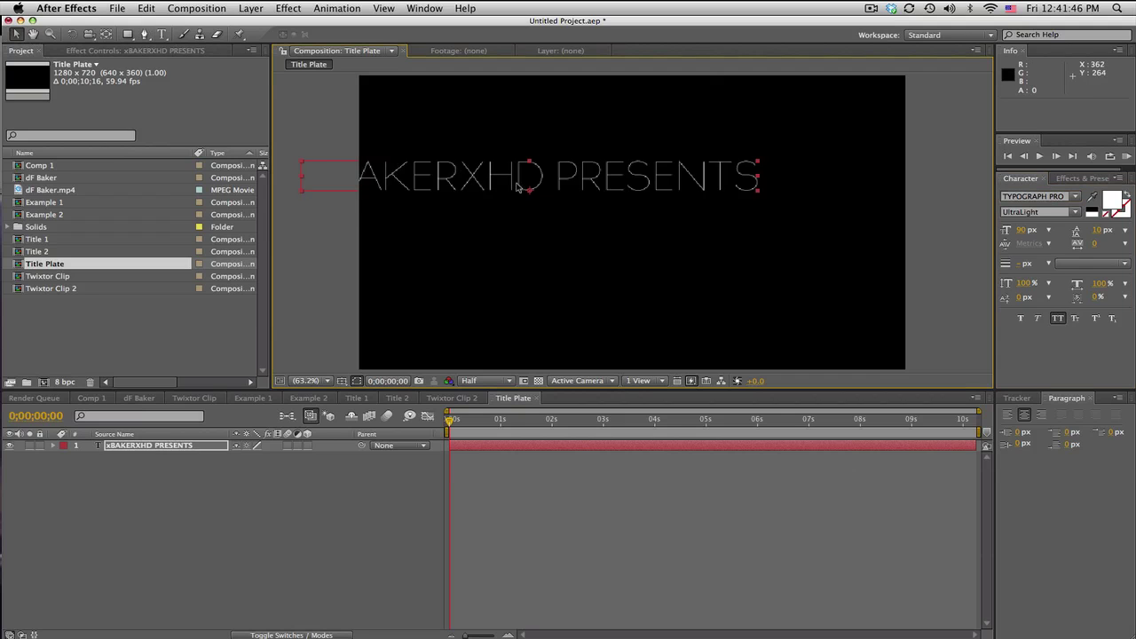
pyautogui.moveTo(514, 187); pyautogui.dragTo(606, 205)
pyautogui.doubleClick(606, 205)
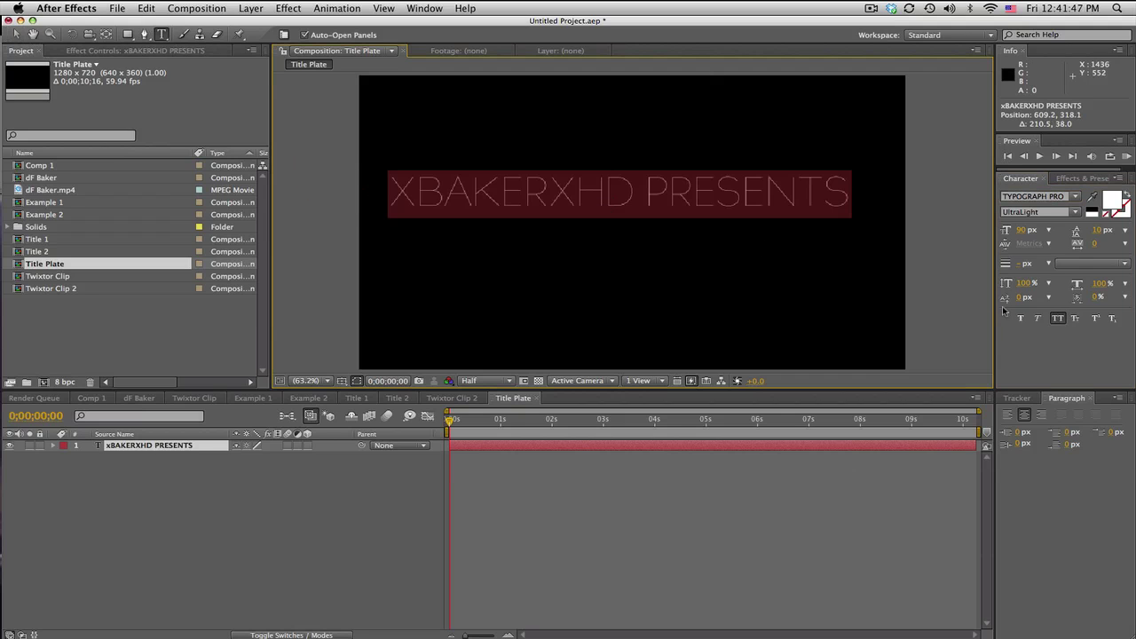
pyautogui.click(1048, 214)
pyautogui.click(1033, 258)
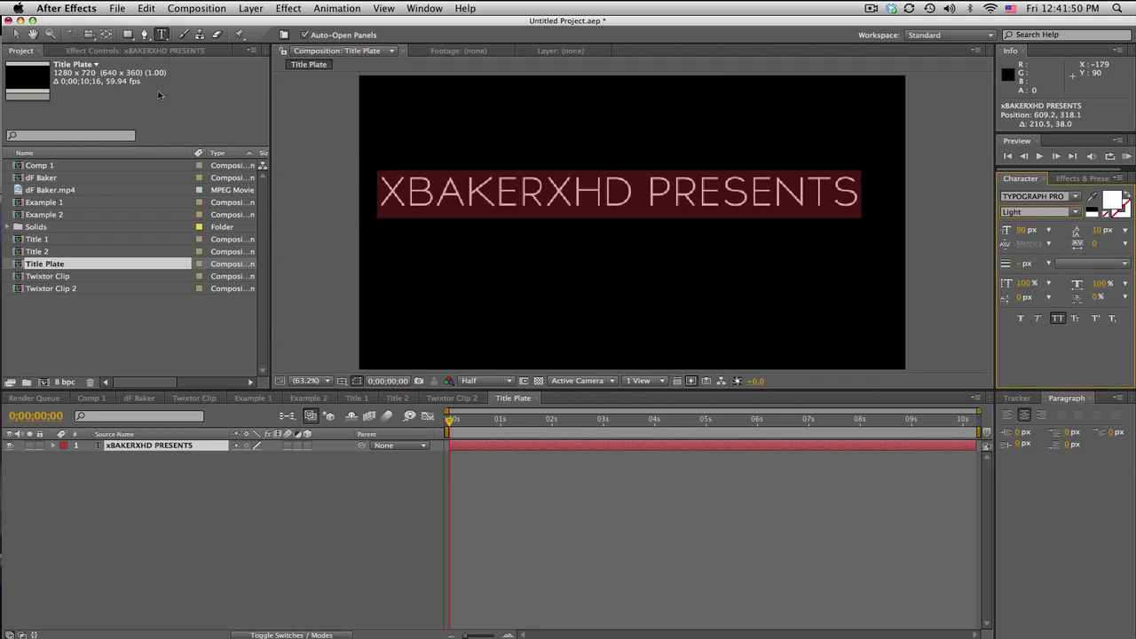
# Step: Set the title to 50 px, preview at Full resolution, and nudge it into place
pyautogui.click(1020, 229)
pyautogui.write('50')
pyautogui.press('Return')
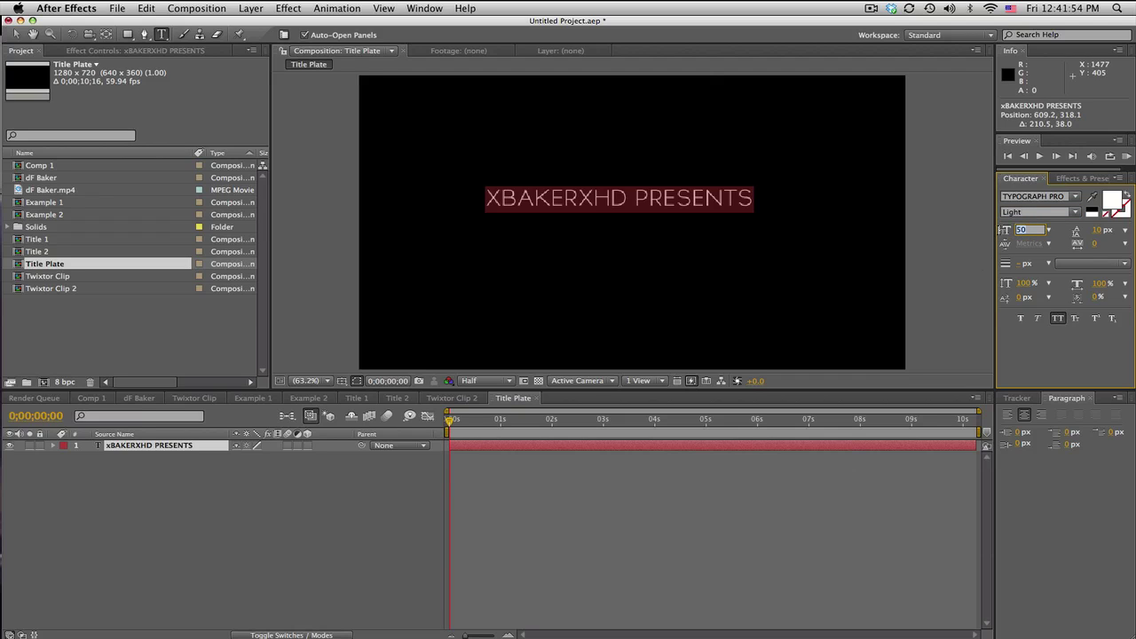
pyautogui.click(15, 33)
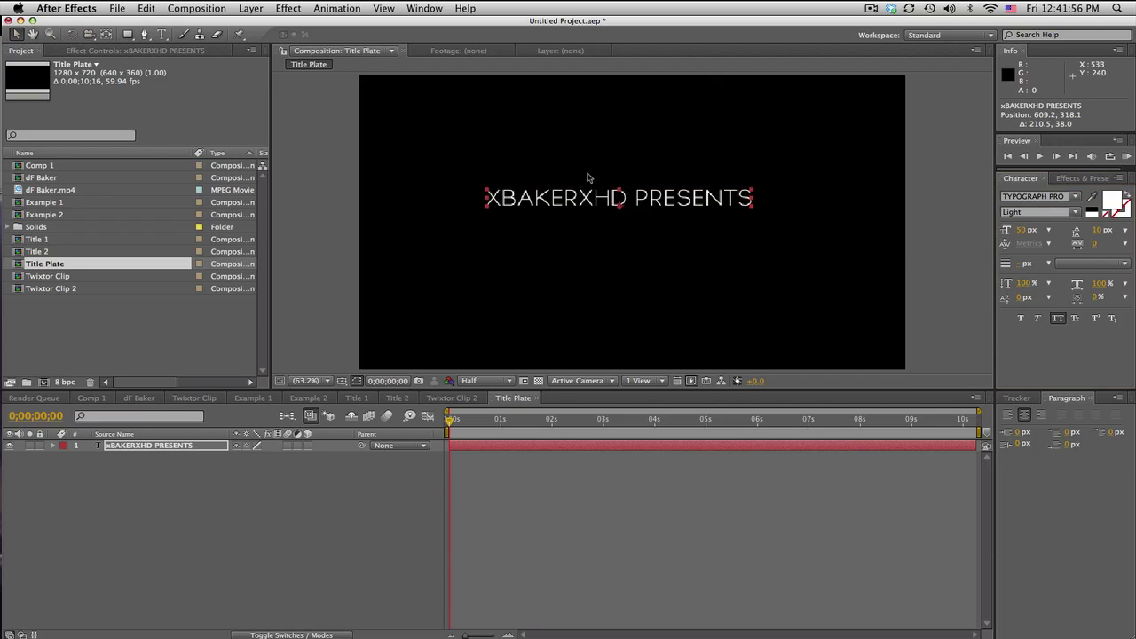
pyautogui.click(483, 381)
pyautogui.click(478, 404)
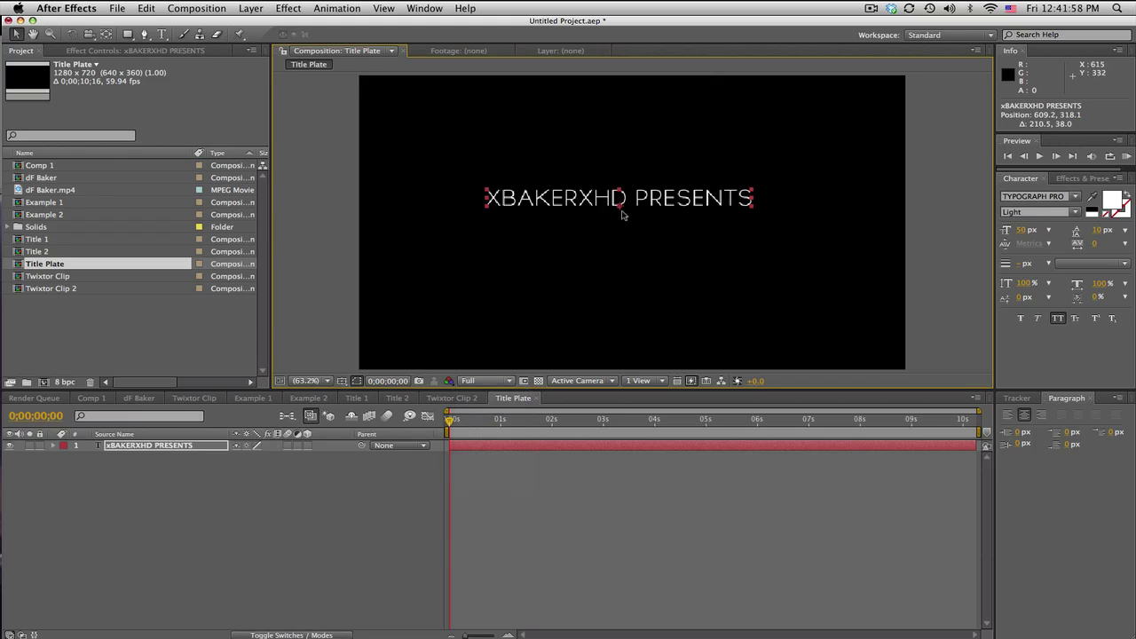
pyautogui.moveTo(646, 201); pyautogui.dragTo(644, 204)
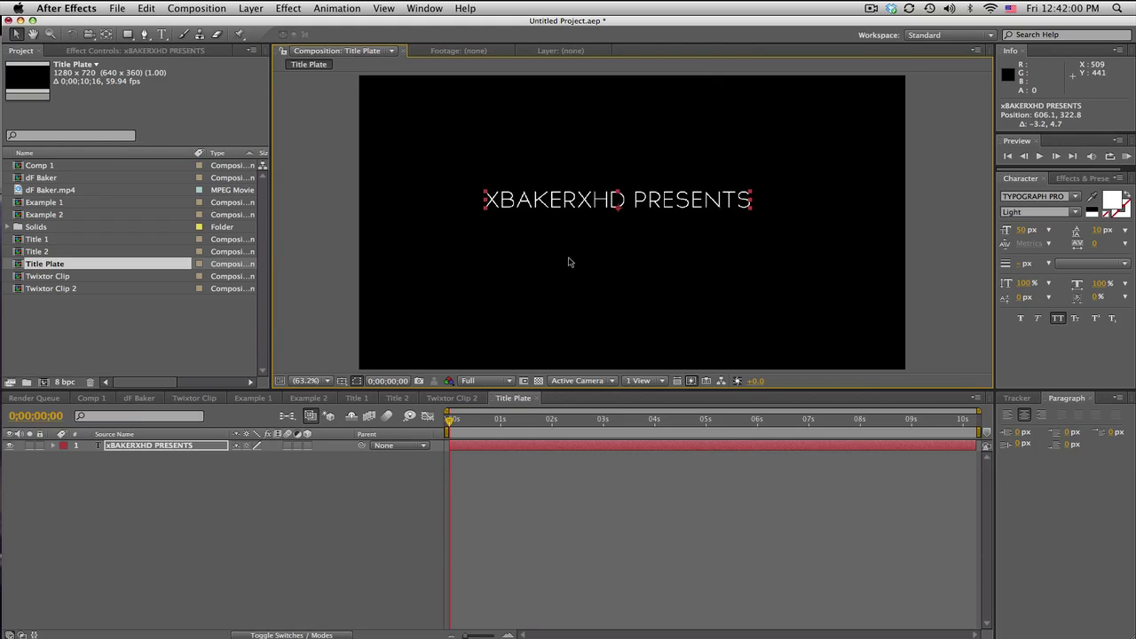
# Step: Add a full-frame 1280×720 white solid above the title and reveal its Scale
pyautogui.click(251, 8)
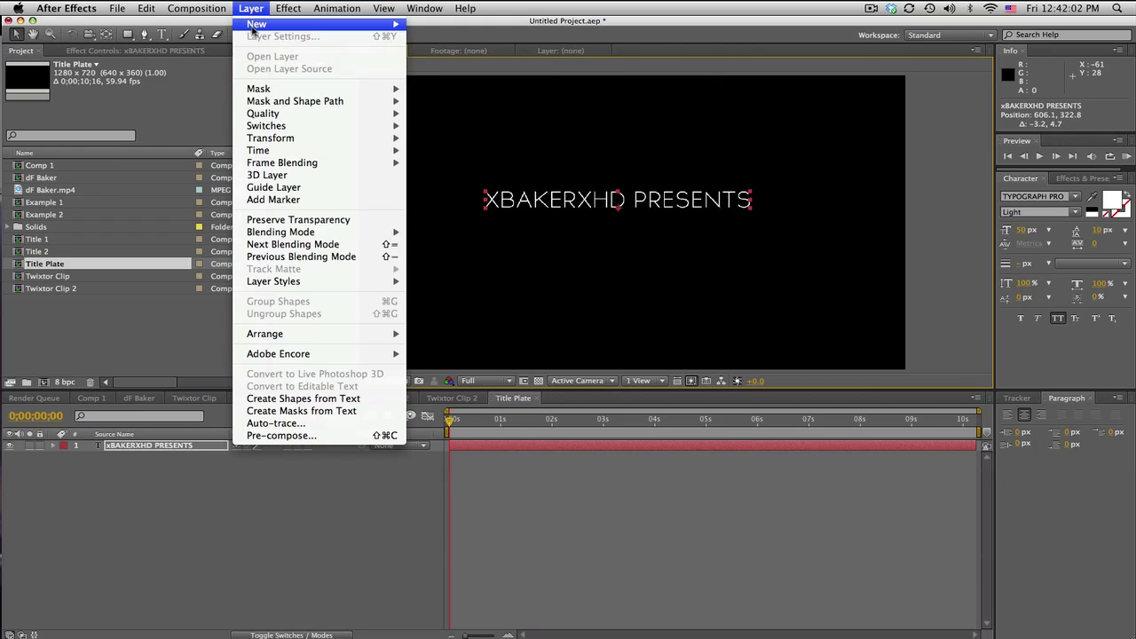
pyautogui.moveTo(384, 24)
pyautogui.click(411, 44)
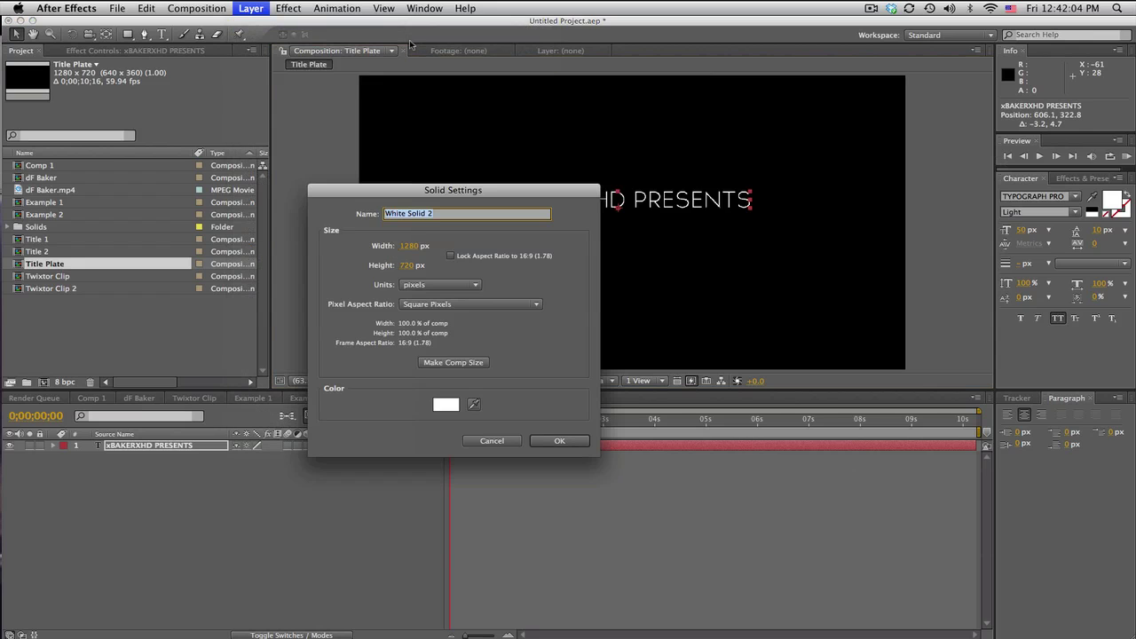
pyautogui.click(571, 440)
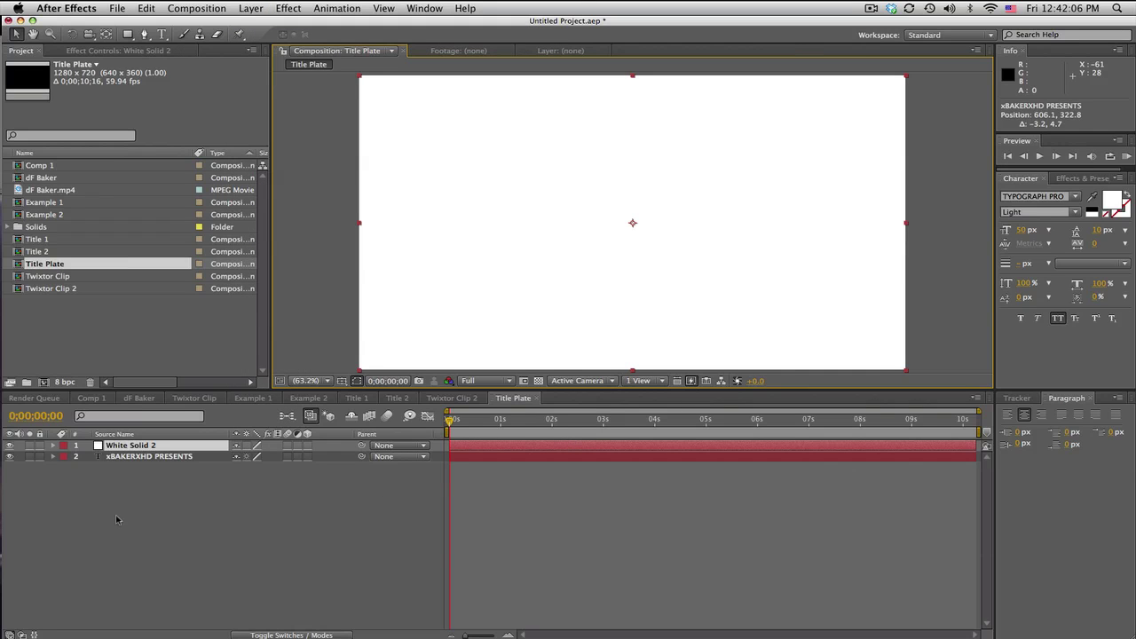
pyautogui.press('s')
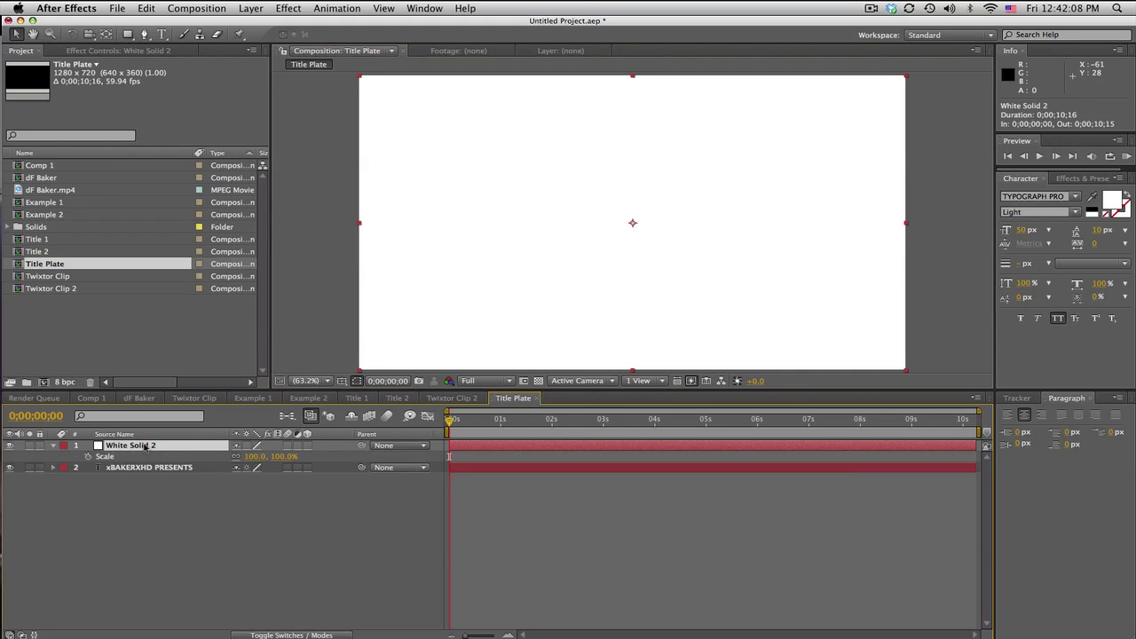
# Step: Unlink the solid's scale proportions and flatten it to 0.5% height
pyautogui.click(236, 458)
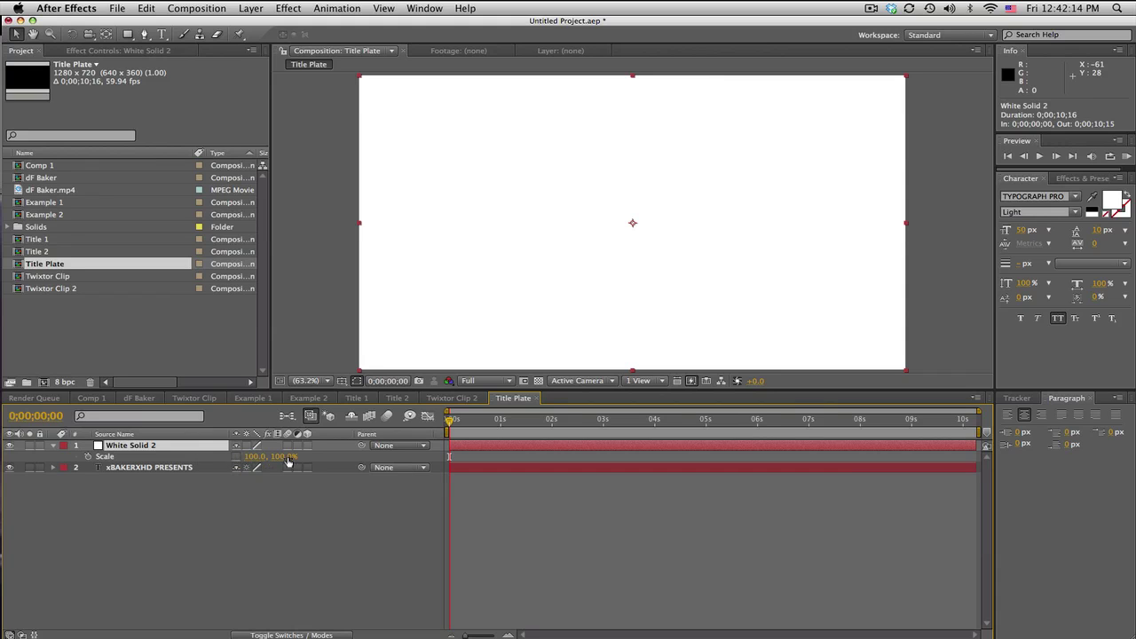
pyautogui.moveTo(287, 460); pyautogui.dragTo(222, 465)
pyautogui.click(278, 456)
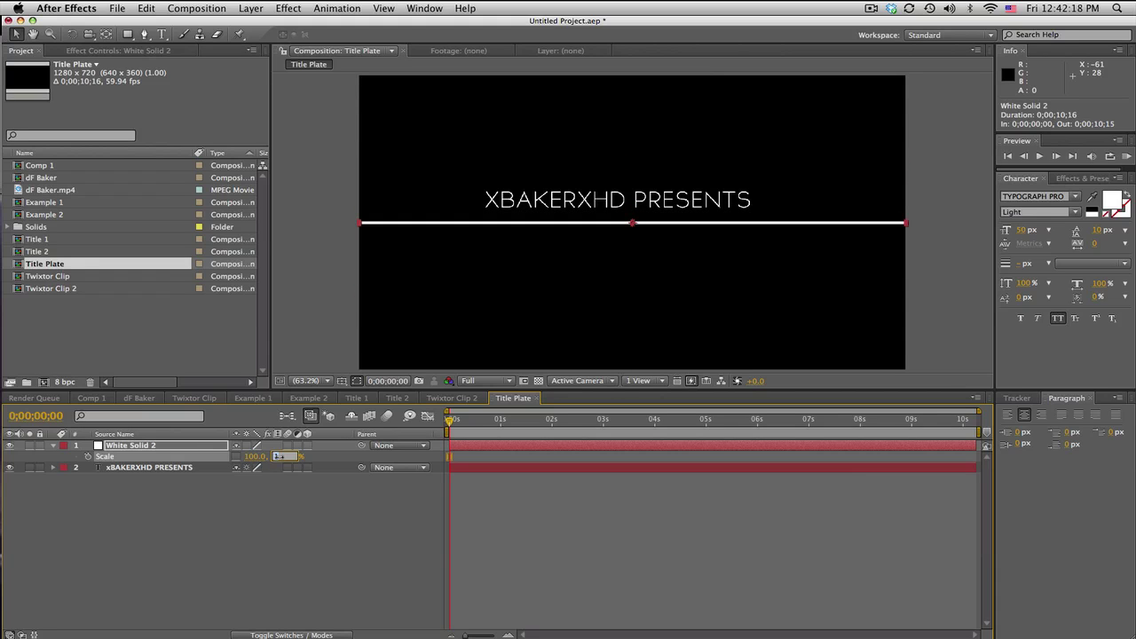
pyautogui.write('0.5')
pyautogui.press('Return')
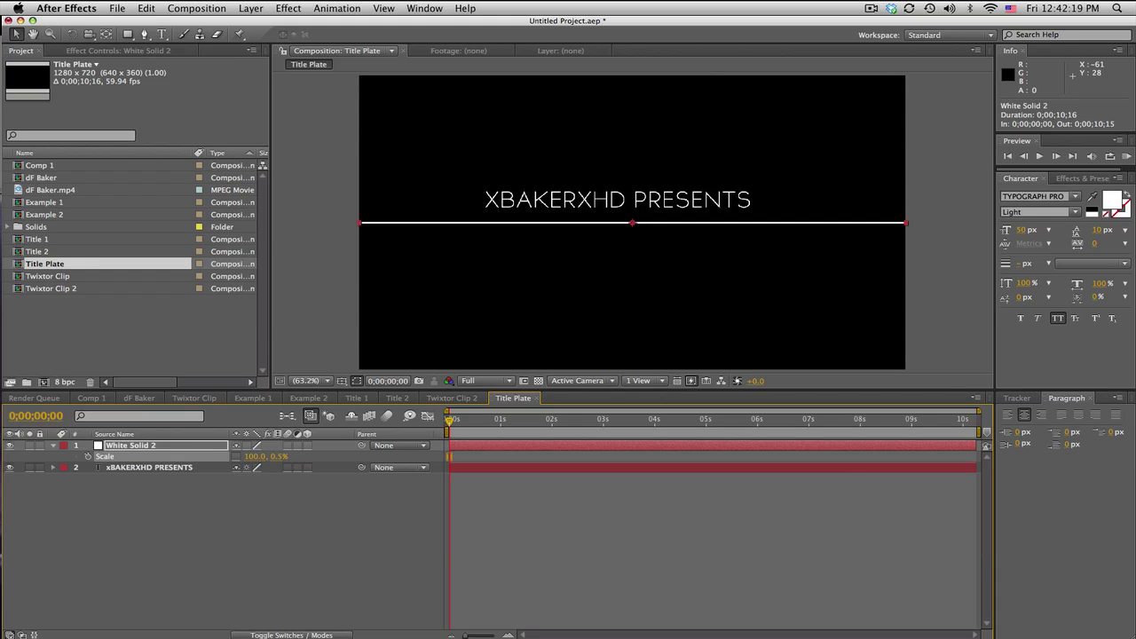
pyautogui.click(511, 517)
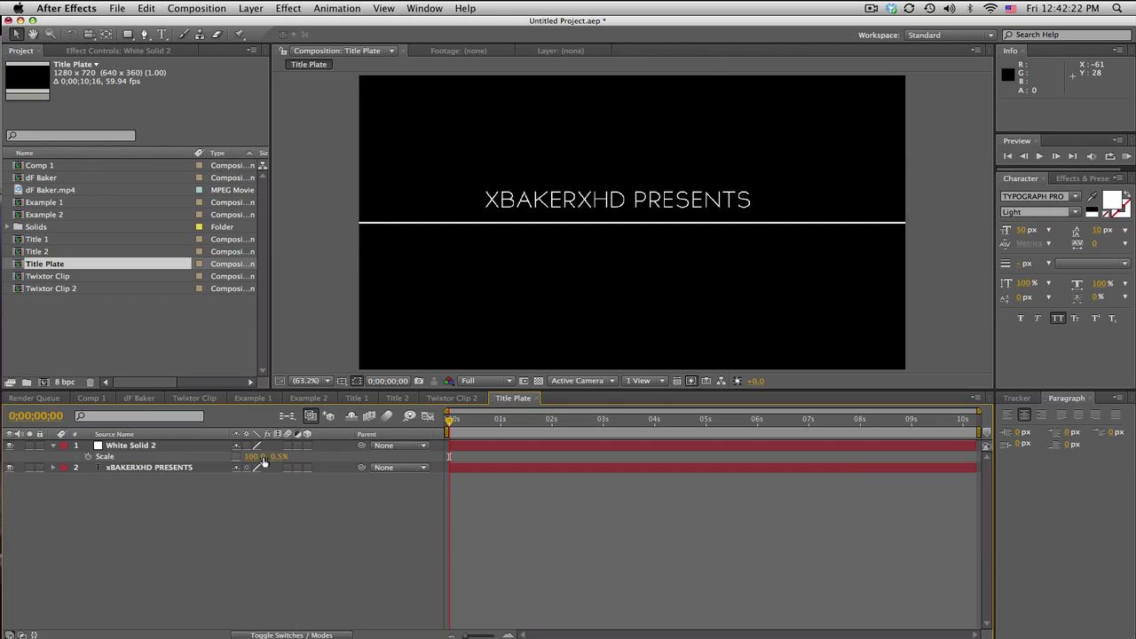
# Step: Set the bar's width to 50% and centre it just under the title
pyautogui.moveTo(255, 463); pyautogui.dragTo(223, 460)
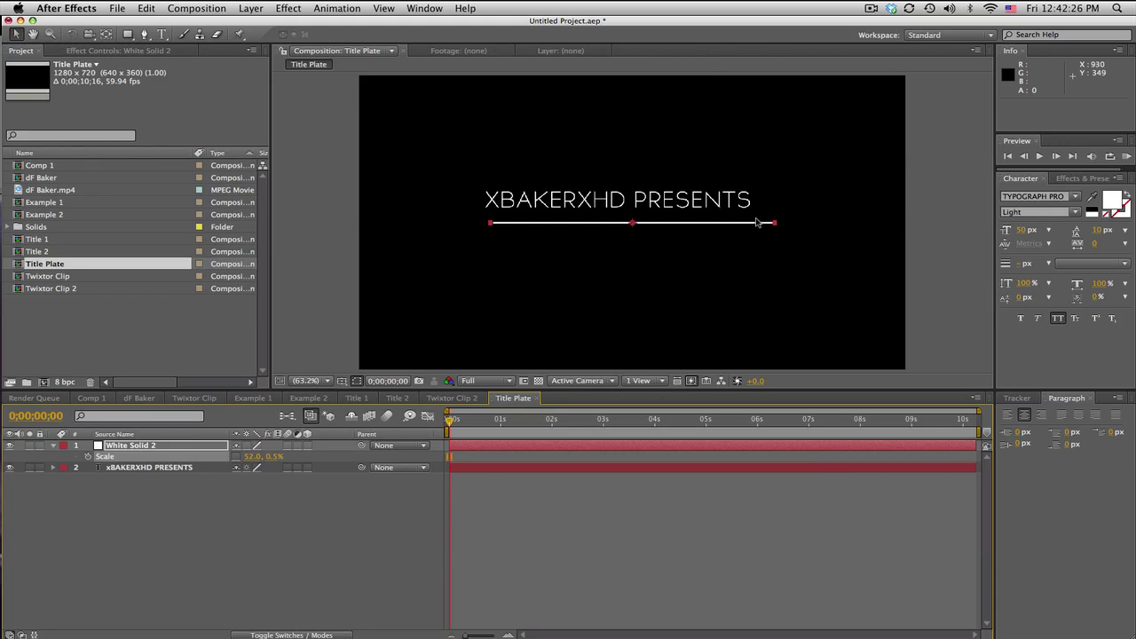
pyautogui.moveTo(757, 225); pyautogui.dragTo(747, 212)
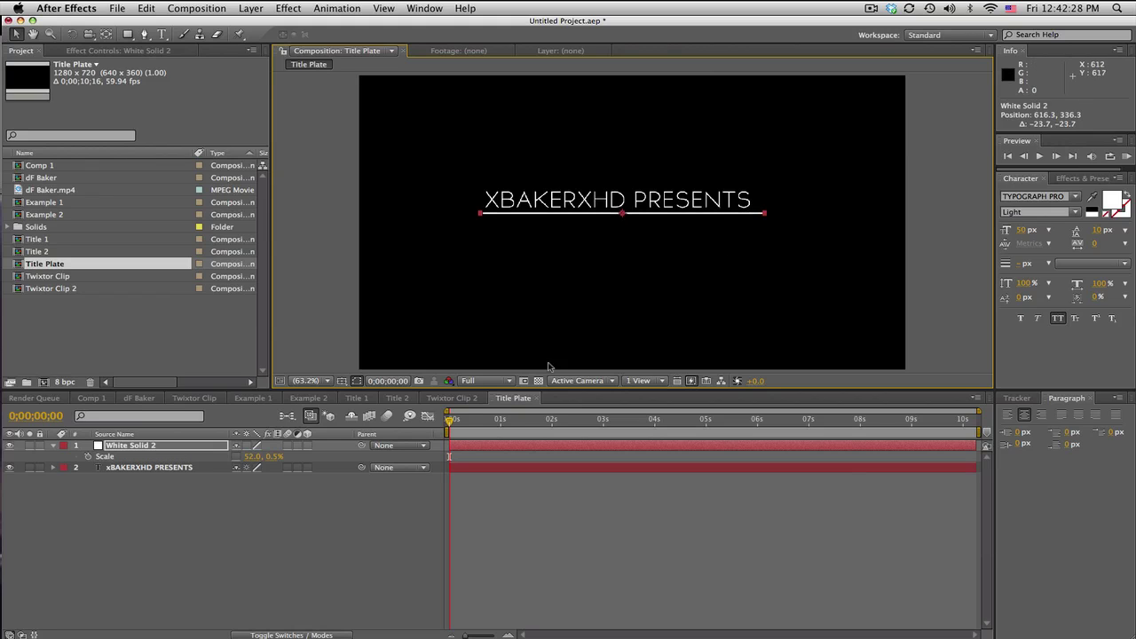
pyautogui.click(253, 457)
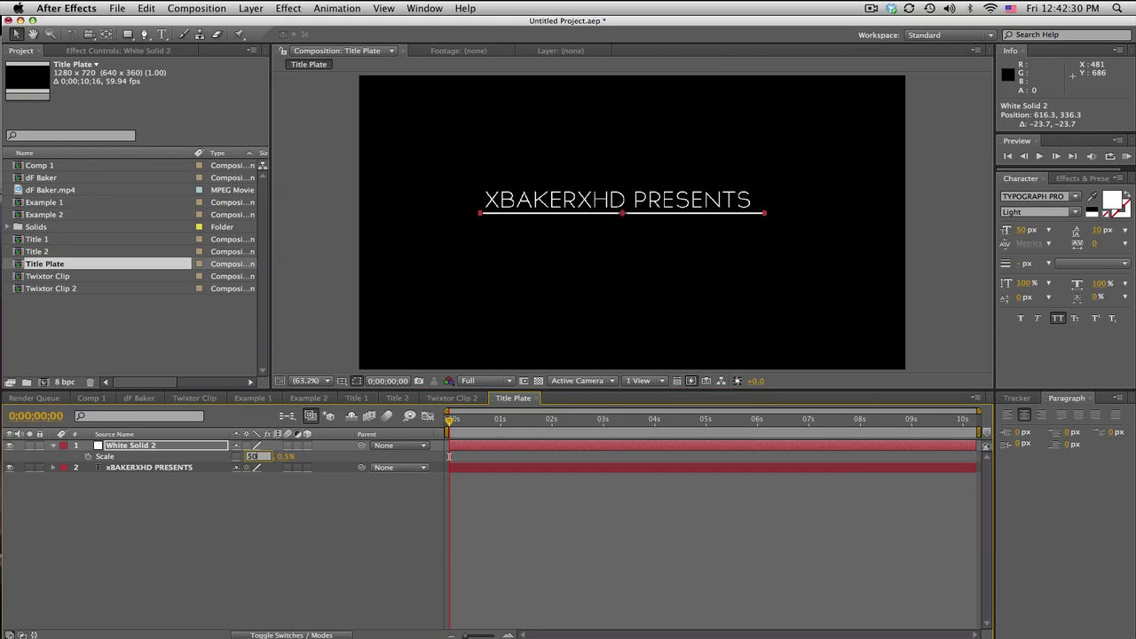
pyautogui.write('50')
pyautogui.press('Return')
pyautogui.moveTo(680, 217); pyautogui.dragTo(673, 217)
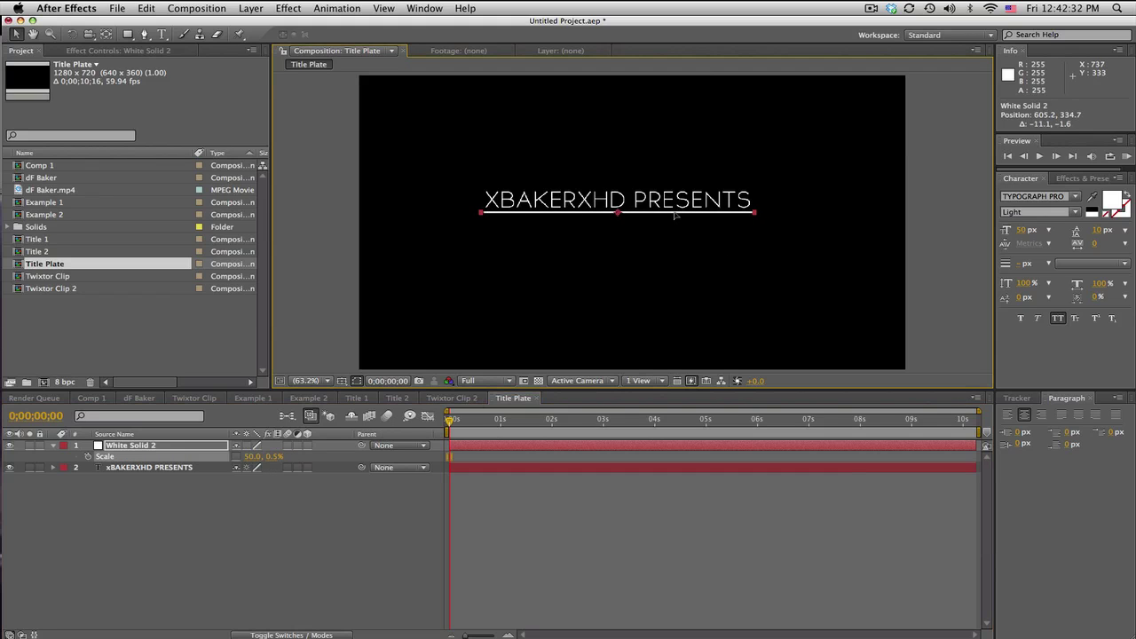
pyautogui.click(191, 448)
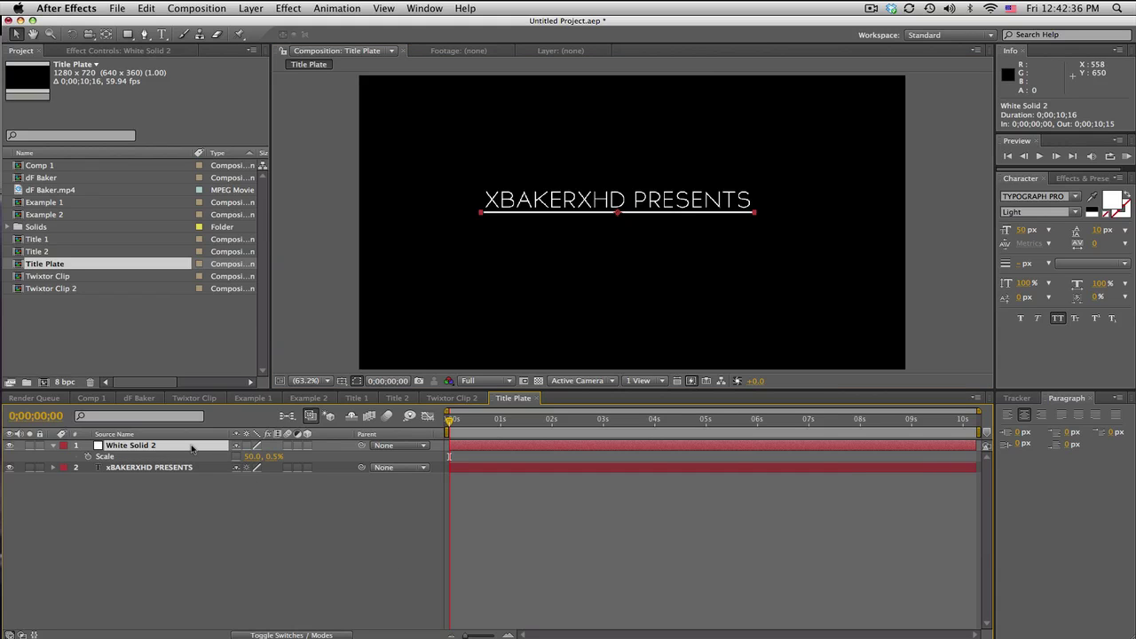
# Step: Duplicate the underline bar and shorten the copy to 13% width below the title
pyautogui.press('super+d')
pyautogui.press('s')
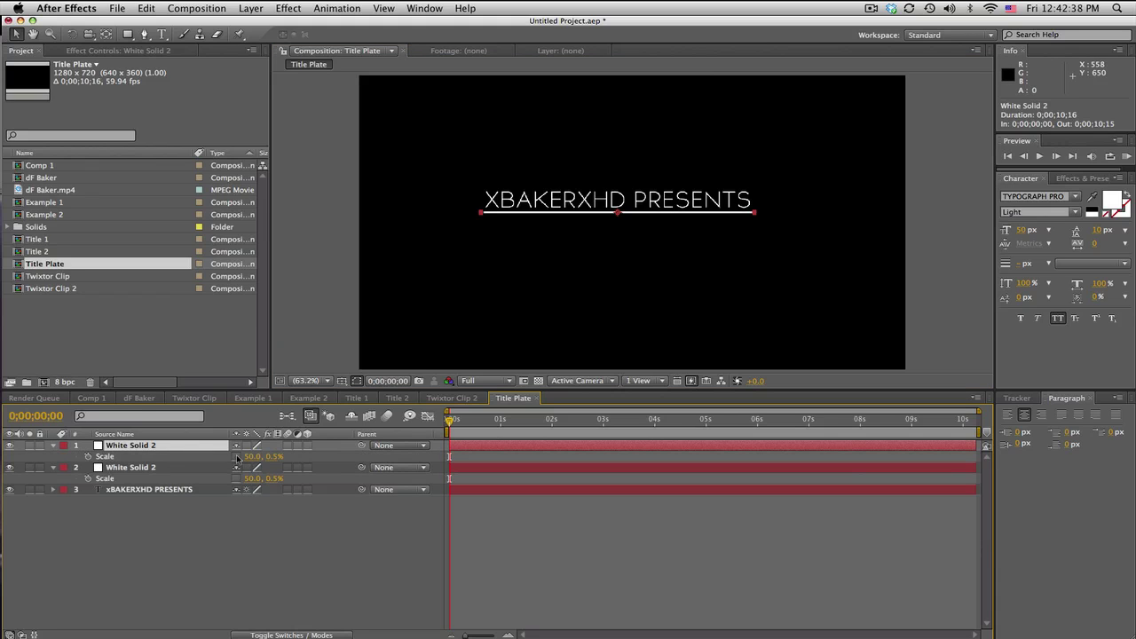
pyautogui.moveTo(253, 457); pyautogui.dragTo(220, 457)
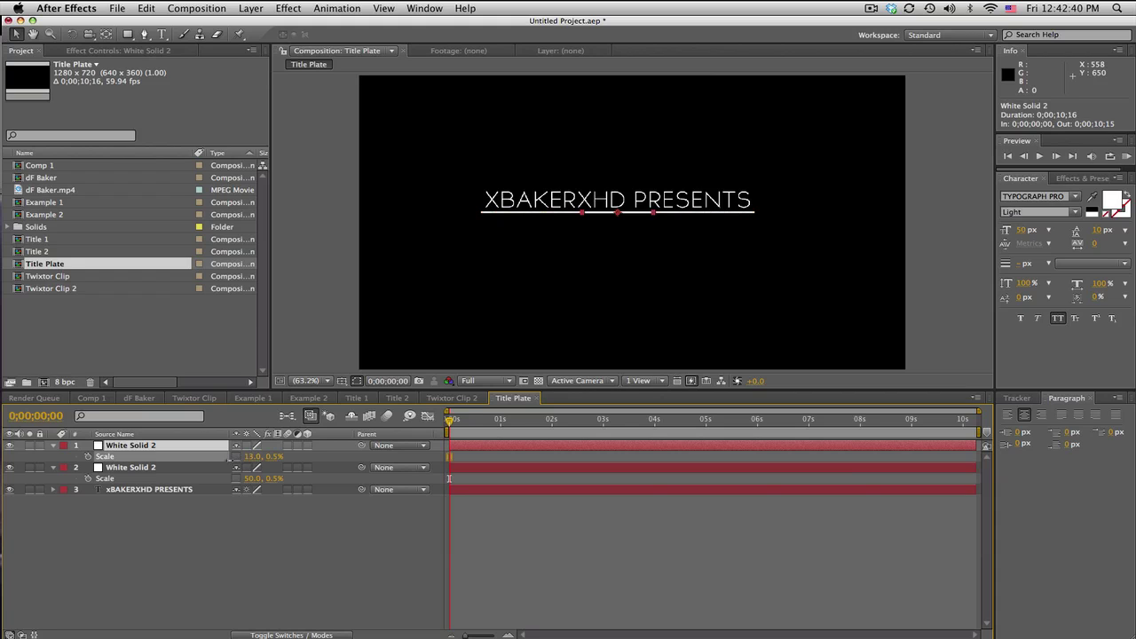
pyautogui.moveTo(644, 215); pyautogui.dragTo(650, 242)
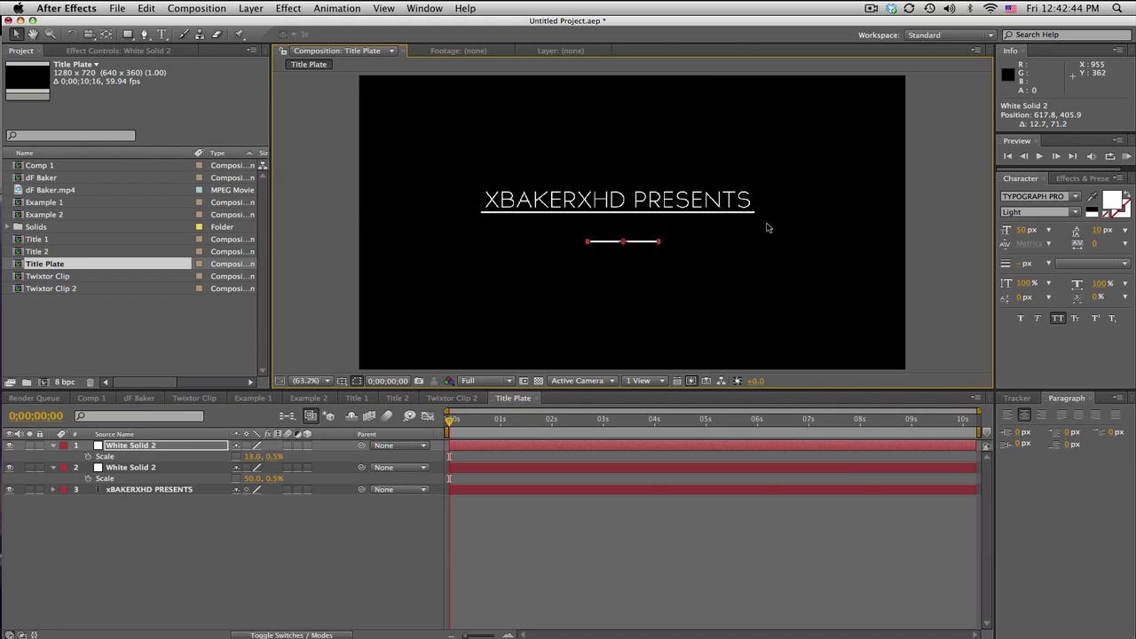
pyautogui.click(188, 446)
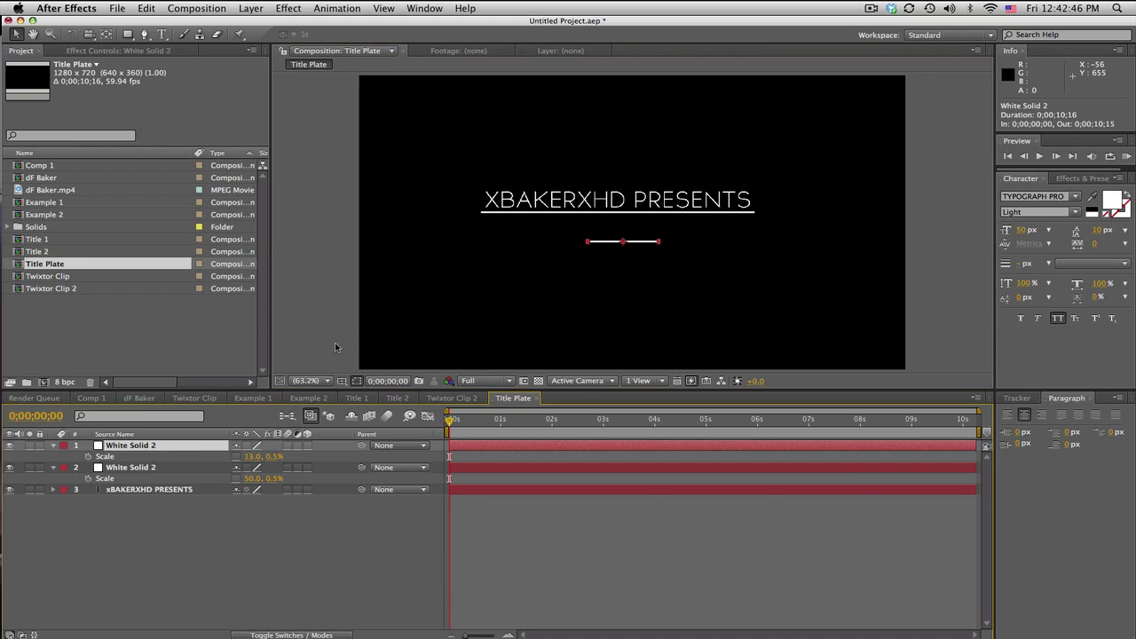
# Step: Rotate the short line 20° and attach it to the underline's right end
pyautogui.press('r')
pyautogui.click(258, 456)
pyautogui.write('20')
pyautogui.press('Return')
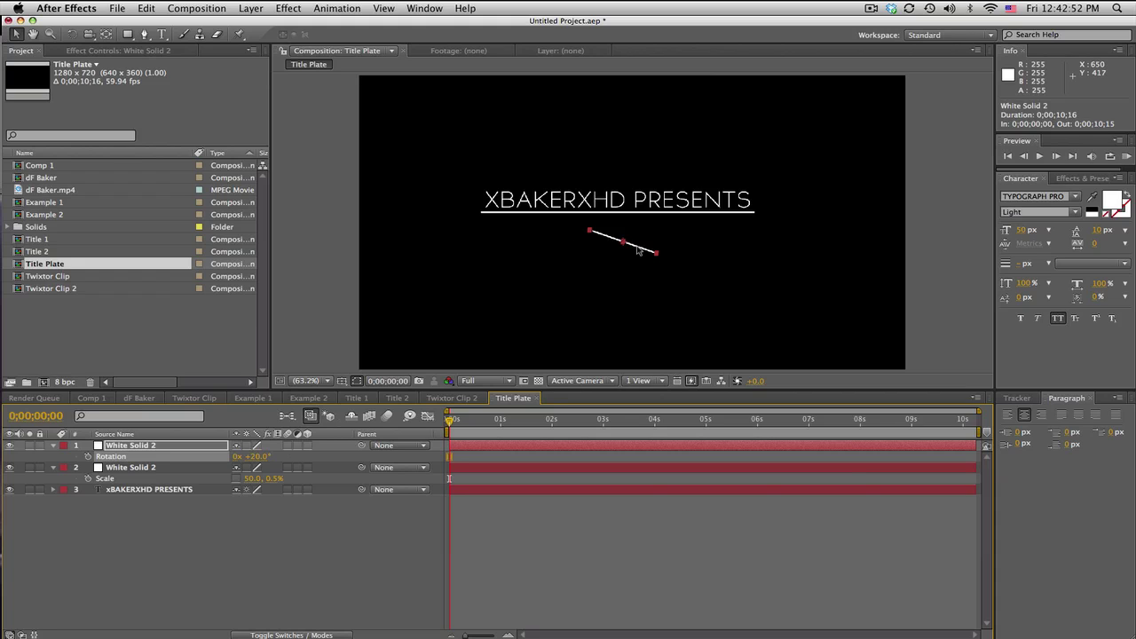
pyautogui.moveTo(637, 250); pyautogui.dragTo(798, 232)
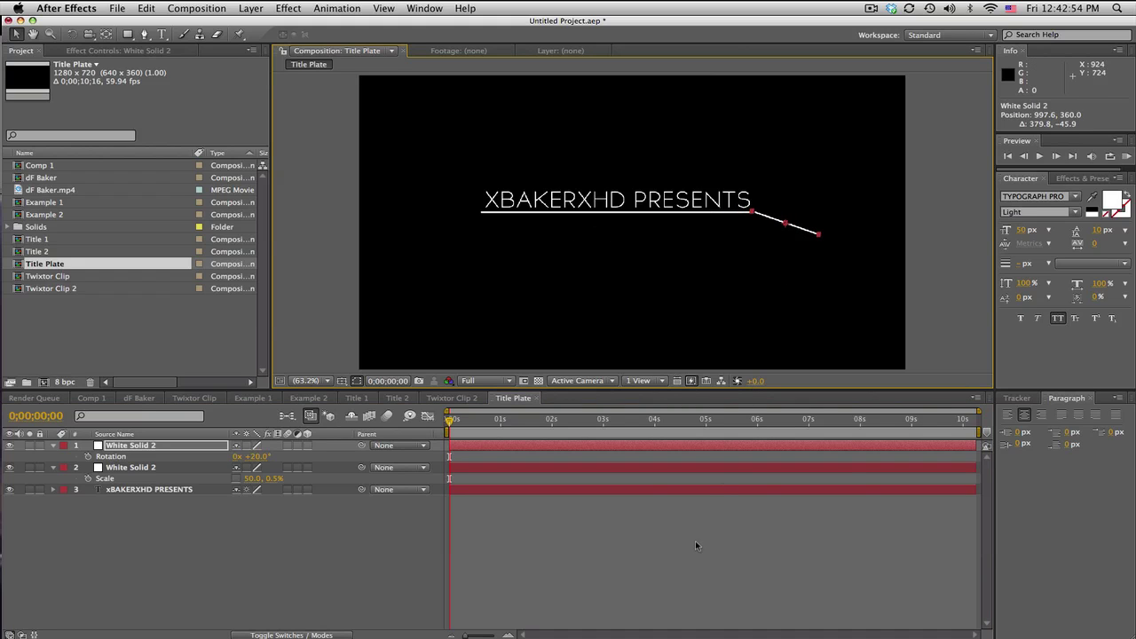
pyautogui.click(697, 545)
pyautogui.click(207, 447)
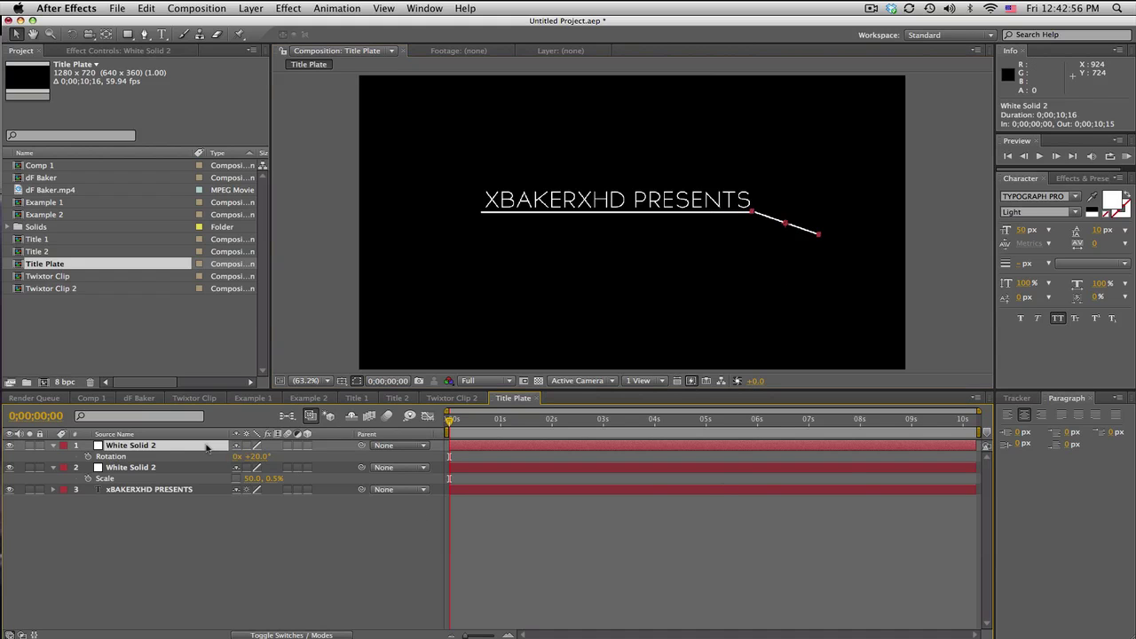
pyautogui.click(789, 577)
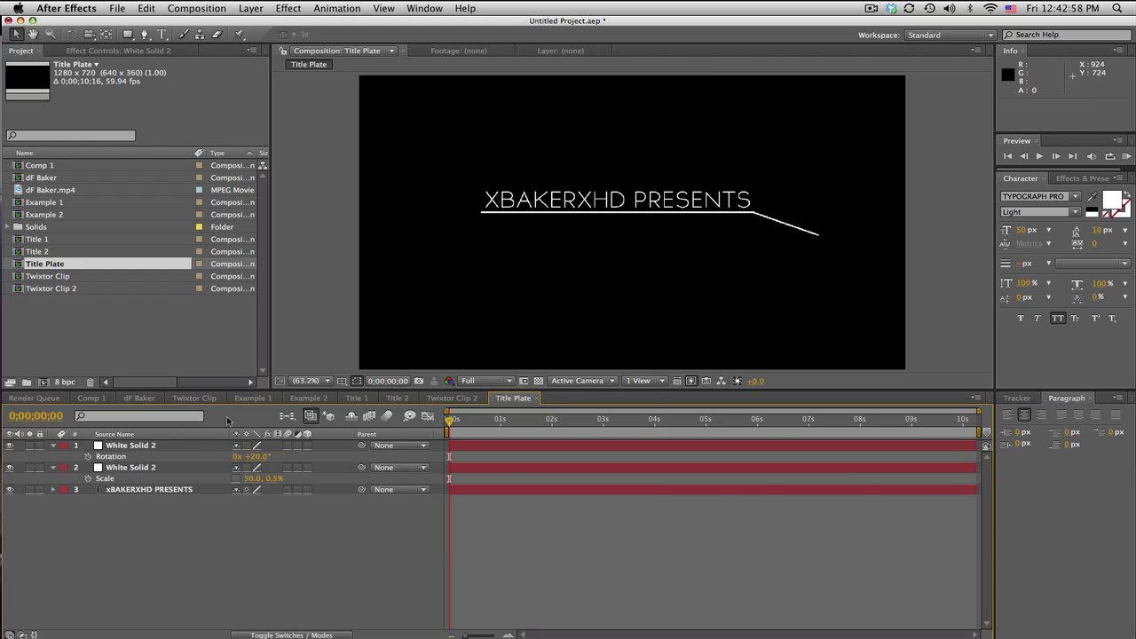
pyautogui.click(149, 446)
# Step: Add a 15 px Bank Gothic Light line of gibberish text centred under the title
pyautogui.click(622, 507)
pyautogui.press('super+t')
pyautogui.click(453, 238)
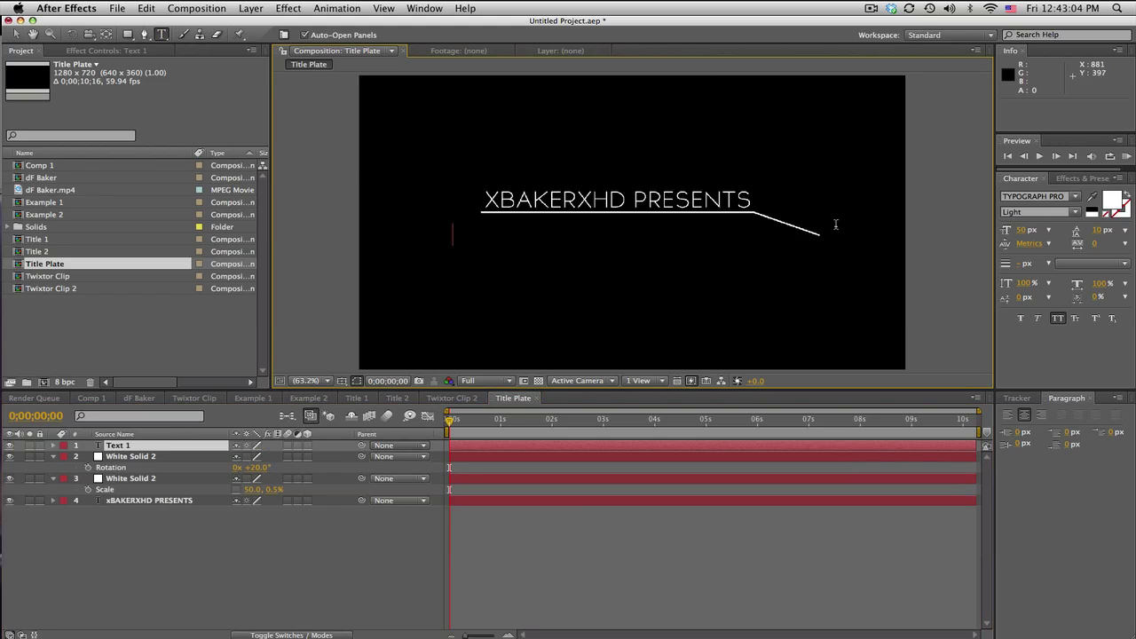
pyautogui.click(1033, 197)
pyautogui.write('Bank Gothic')
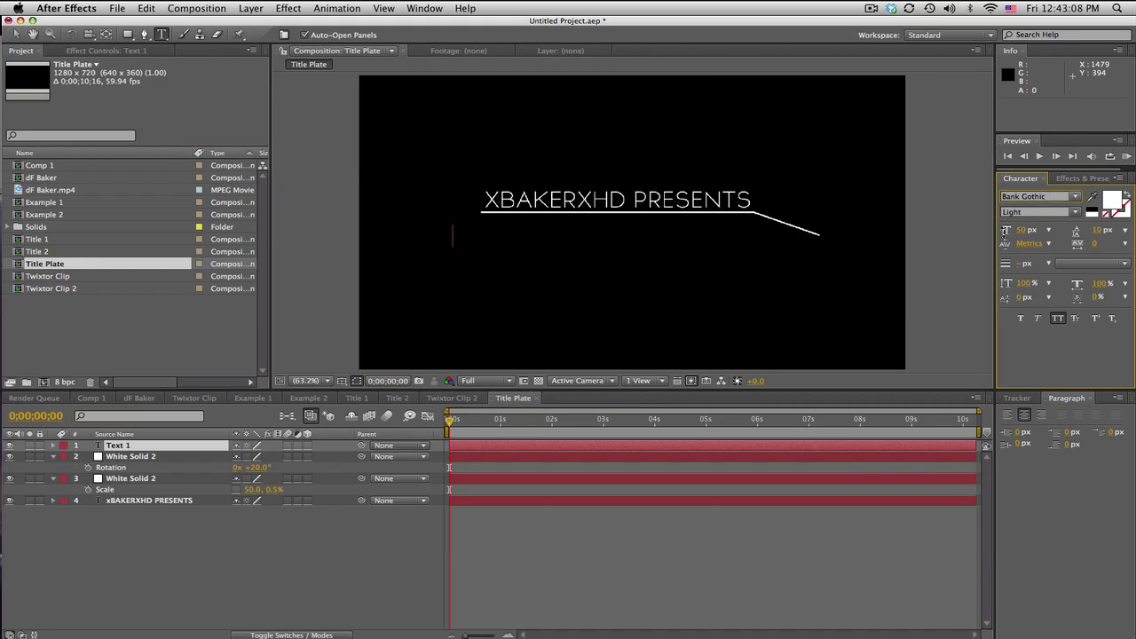
pyautogui.click(1026, 232)
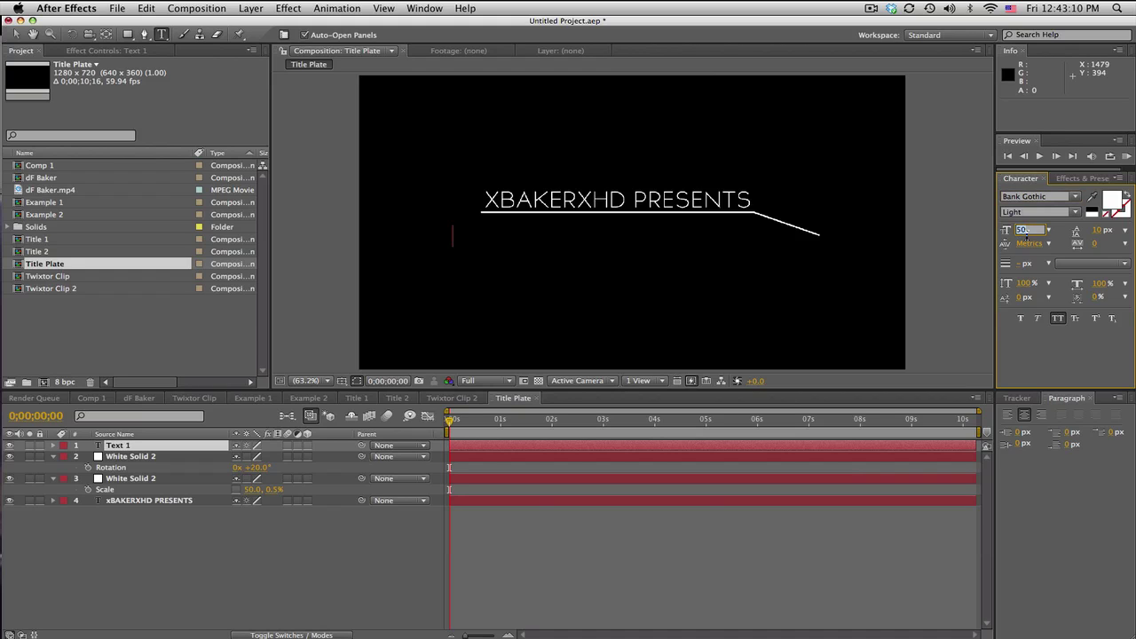
pyautogui.click(455, 240)
pyautogui.write('fjkshlhbud ofg lhdfjkhfdsklh tlsdt')
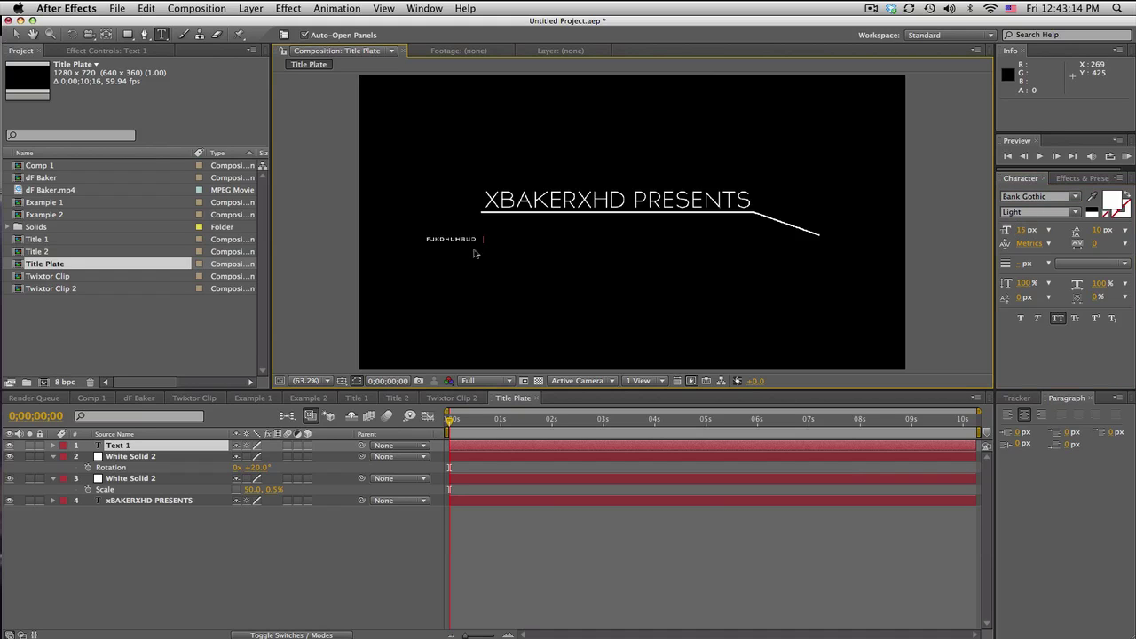
pyautogui.write('dslhtljdskhtjdjfktdslj d')
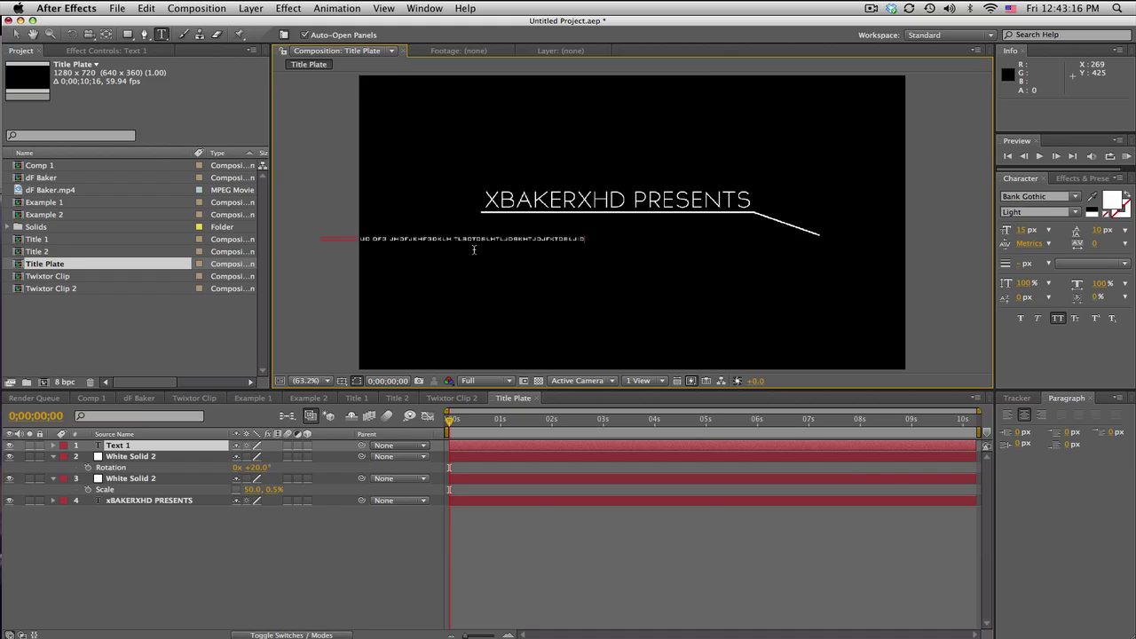
pyautogui.click(15, 34)
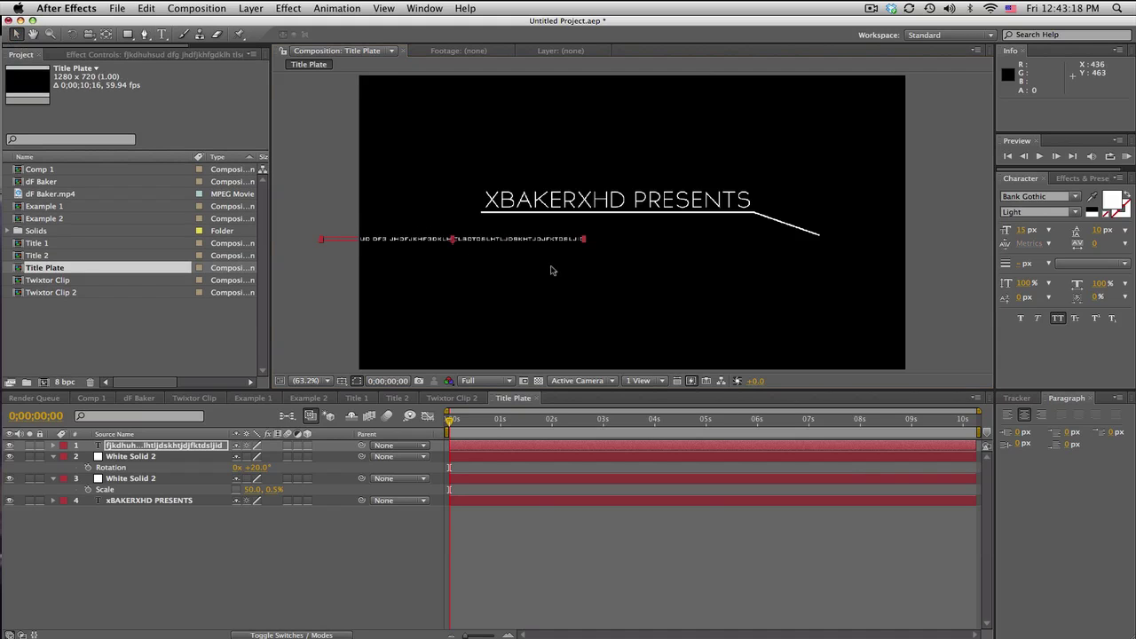
pyautogui.moveTo(523, 247); pyautogui.dragTo(682, 242)
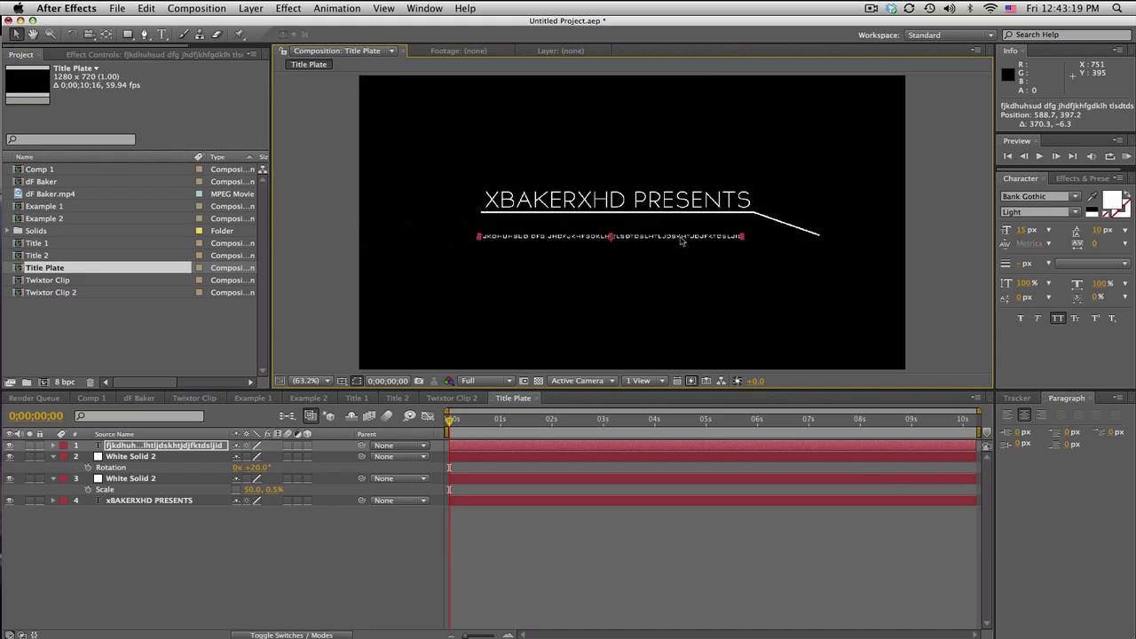
# Step: Extend the gibberish text to three lines by pasting copies and shortening the last
pyautogui.press('super+t')
pyautogui.click(730, 237)
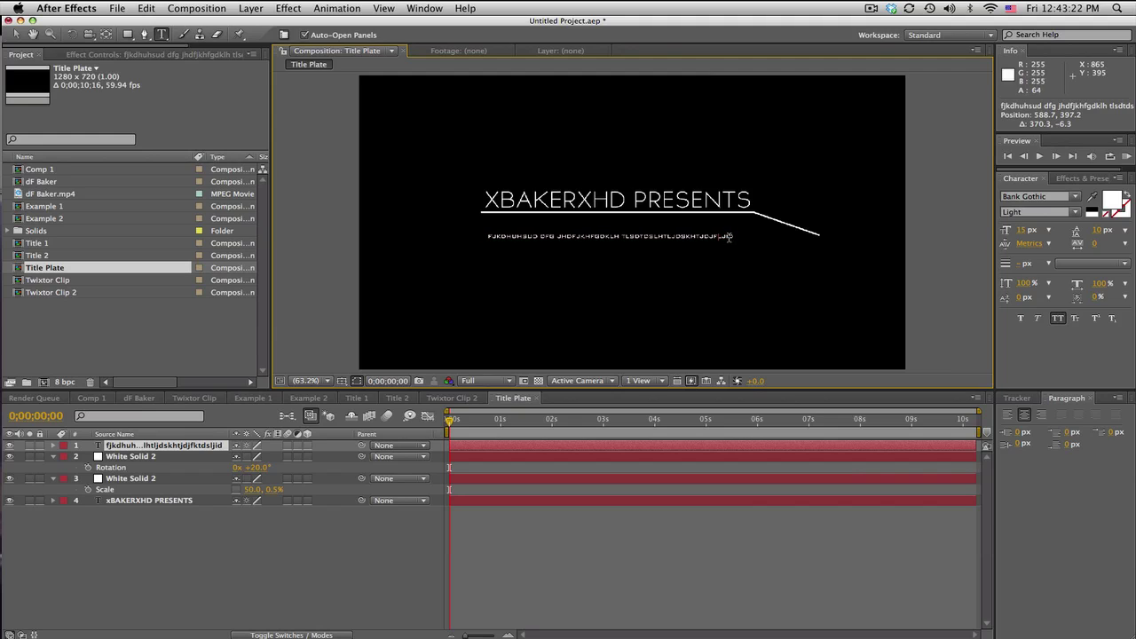
pyautogui.moveTo(726, 235); pyautogui.dragTo(544, 246)
pyautogui.press('super+c')
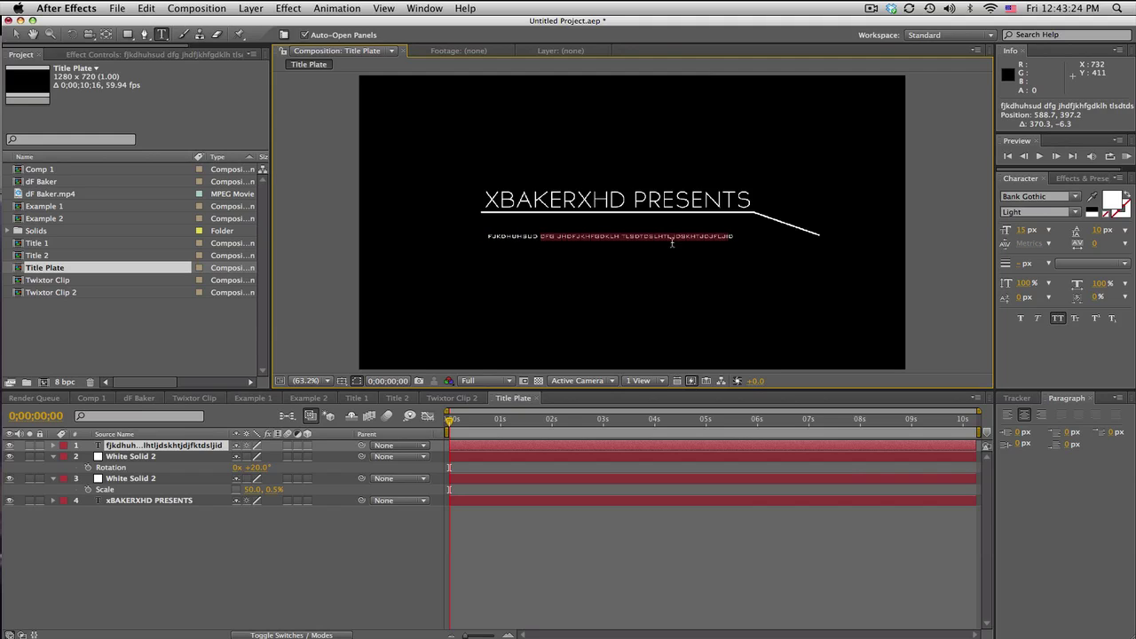
pyautogui.click(733, 237)
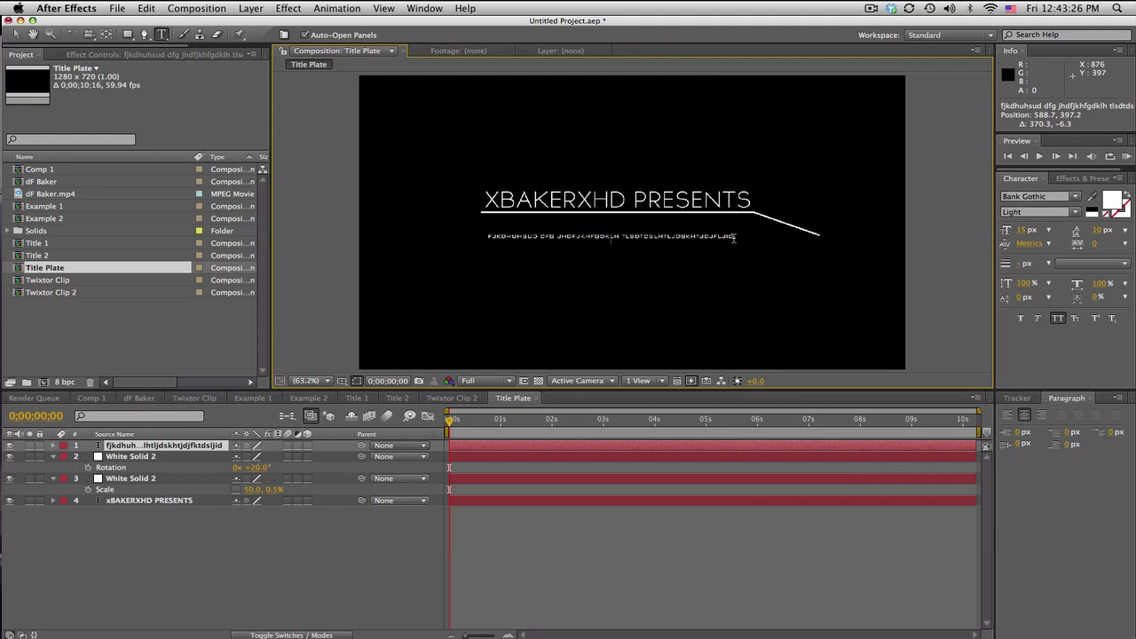
pyautogui.press('Return')
pyautogui.press('super+v')
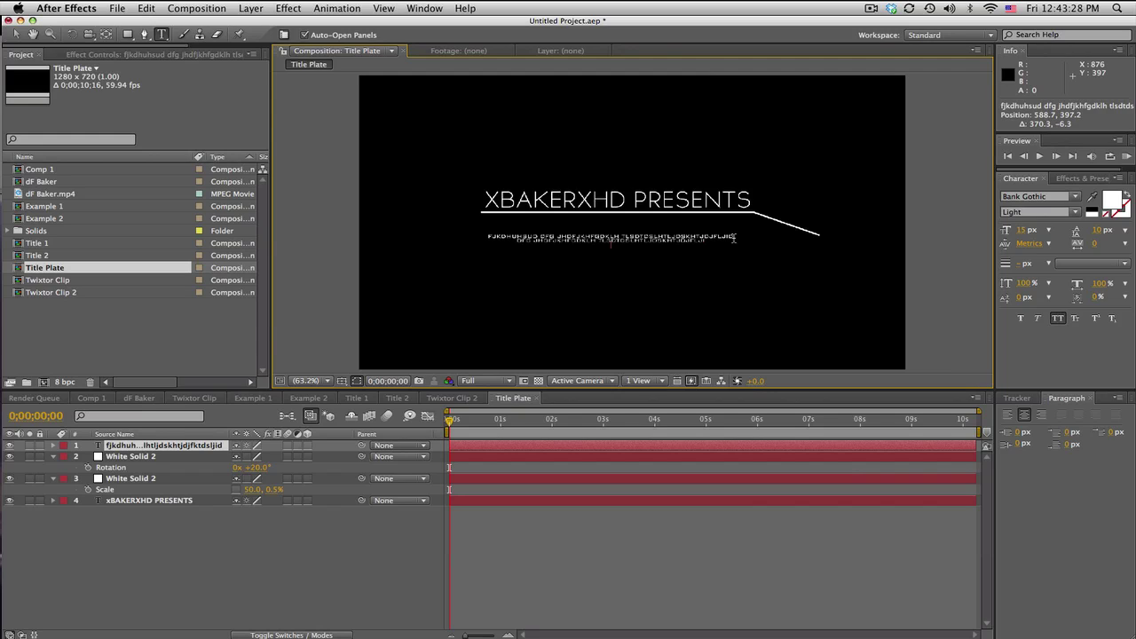
pyautogui.press('Return')
pyautogui.write('dfg jhdfjkhfgdklh tlsdtdslhtljdskhtjdjfljid')
pyautogui.press('BackSpace')
pyautogui.press('BackSpace')
pyautogui.press('BackSpace')
pyautogui.press('BackSpace')
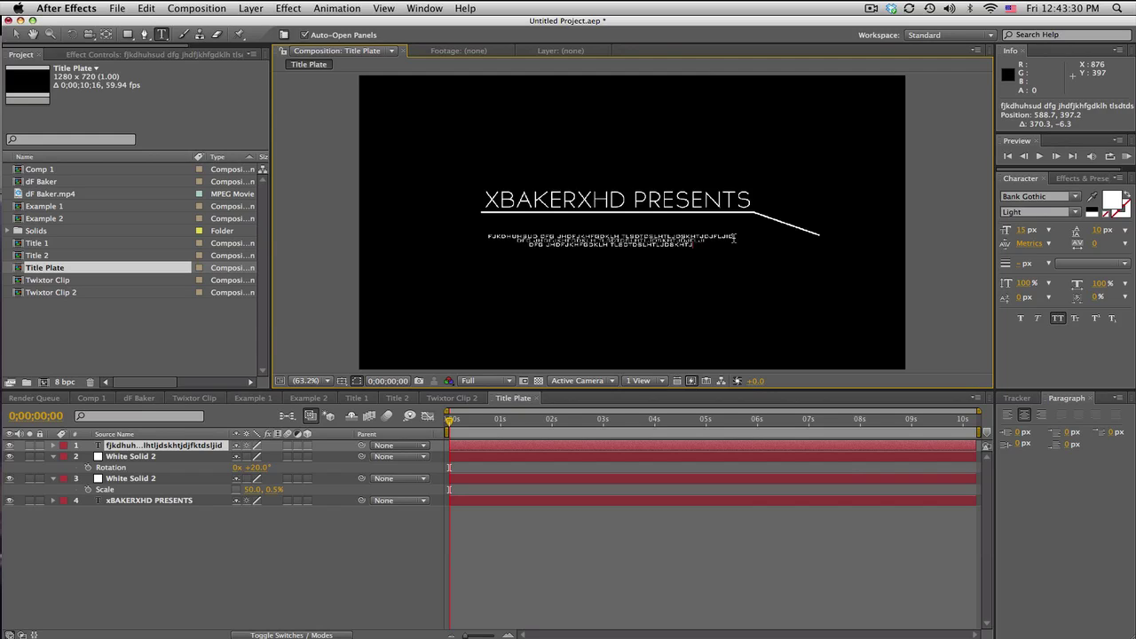
# Step: Right-align the three-line paragraph and move it just under the title line
pyautogui.moveTo(697, 248); pyautogui.dragTo(472, 233)
pyautogui.click(751, 231)
pyautogui.doubleClick(756, 233)
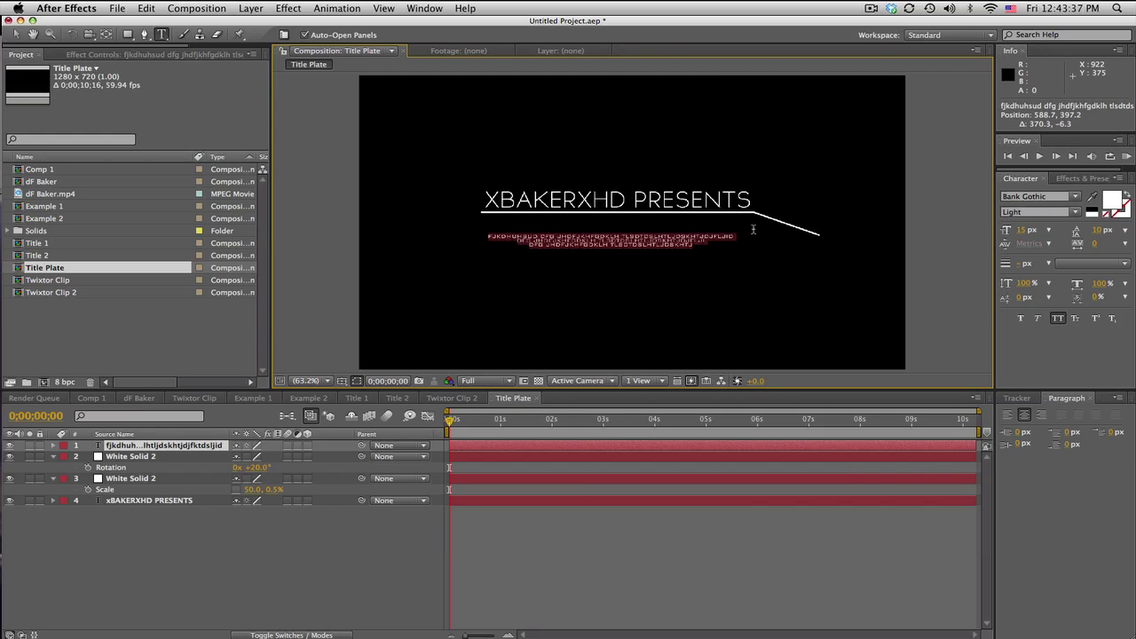
pyautogui.click(1043, 415)
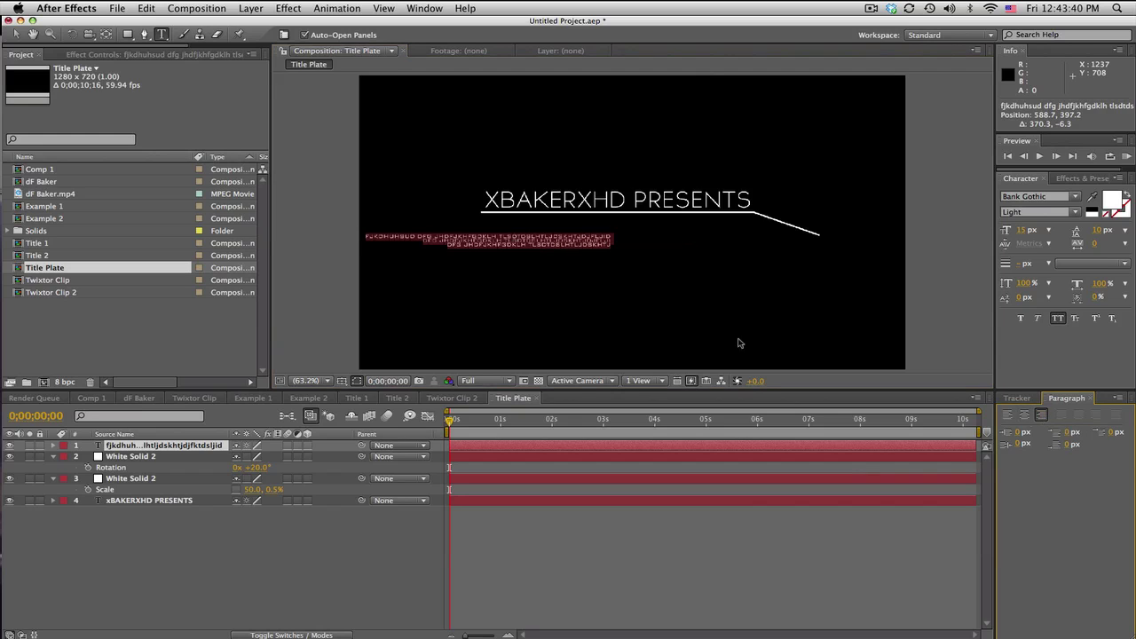
pyautogui.click(13, 33)
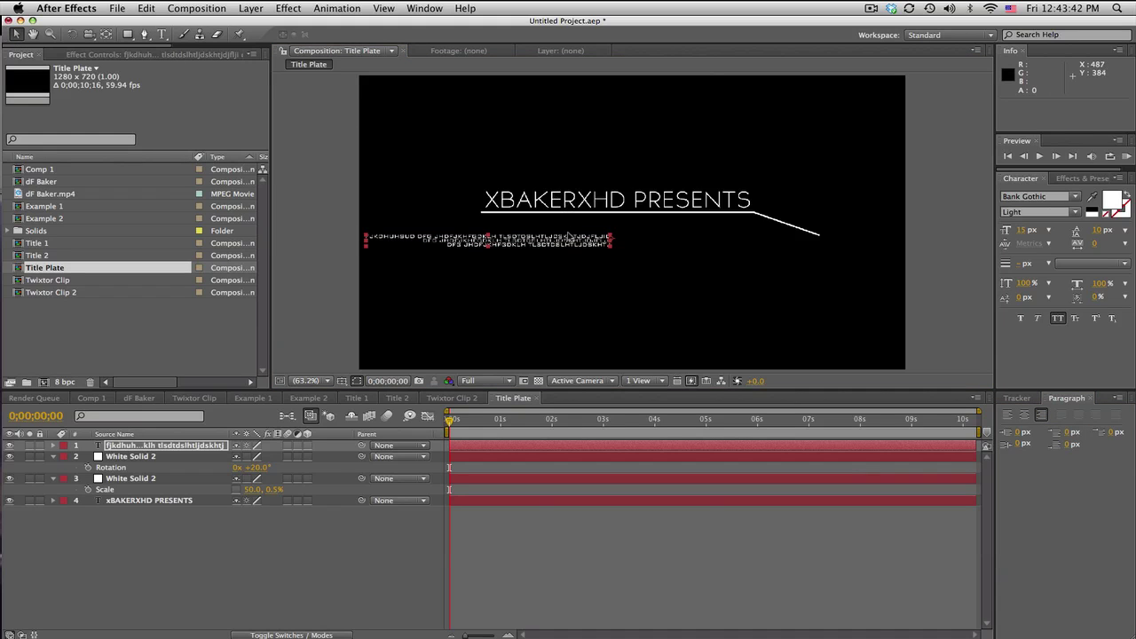
pyautogui.moveTo(567, 239); pyautogui.dragTo(709, 227)
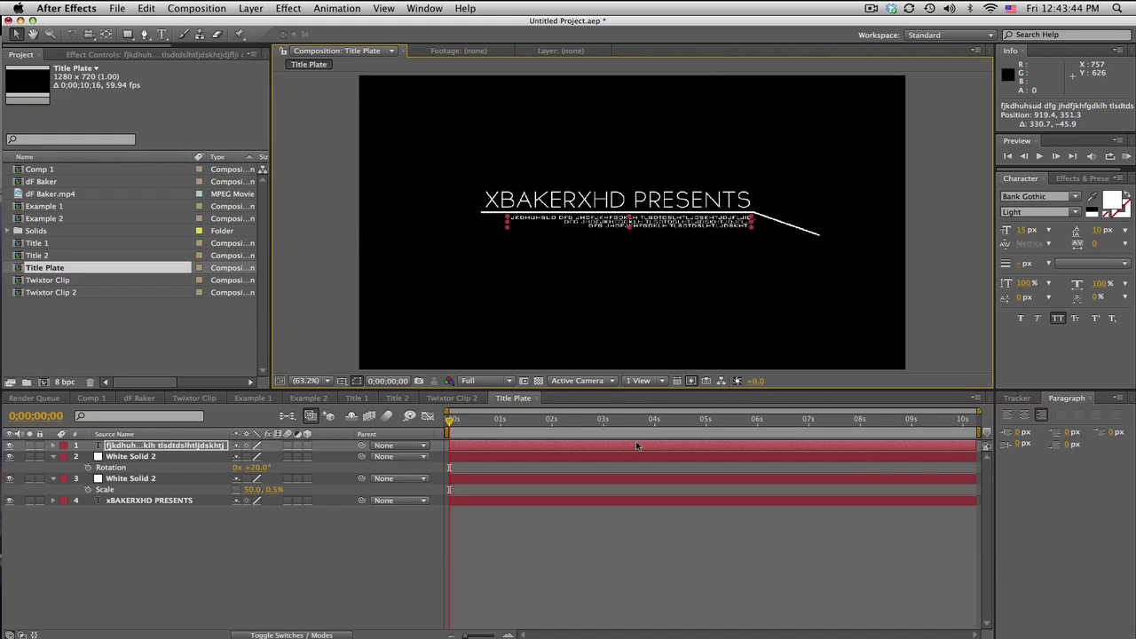
pyautogui.click(620, 571)
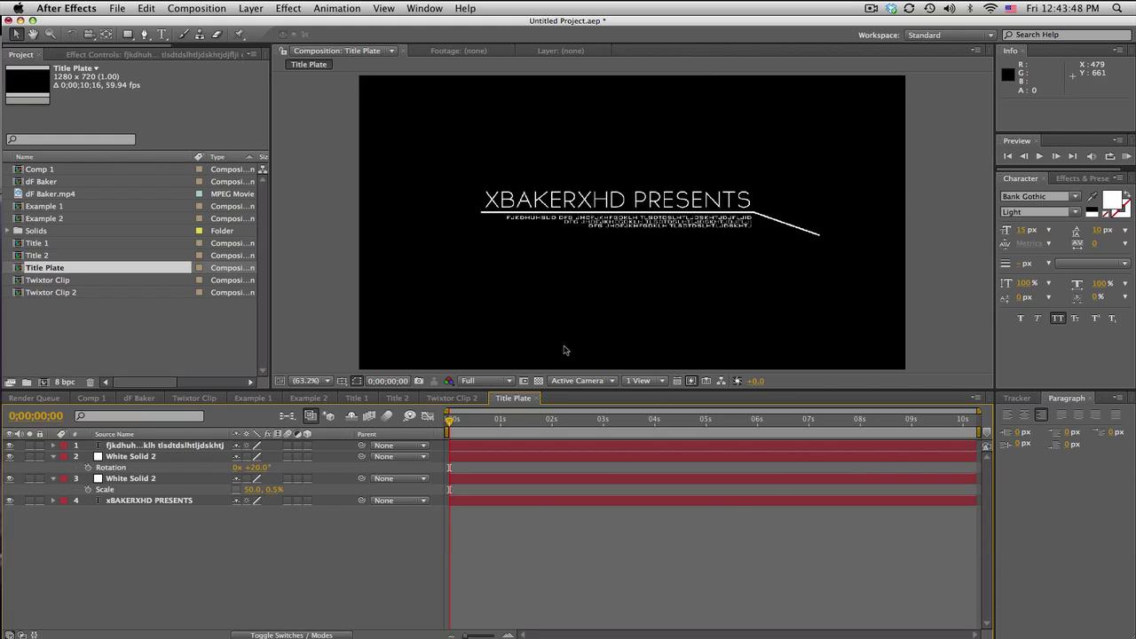
# Step: Select all four effects on Twixtor Clip in Example 2's Effect Controls
pyautogui.click(451, 397)
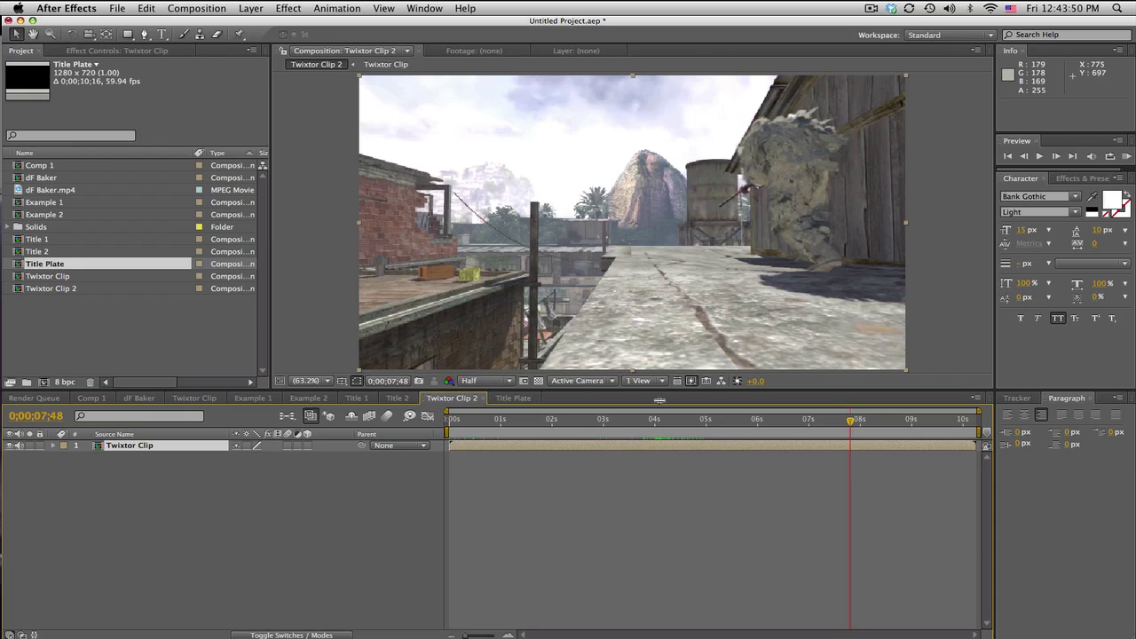
pyautogui.click(295, 399)
pyautogui.click(99, 50)
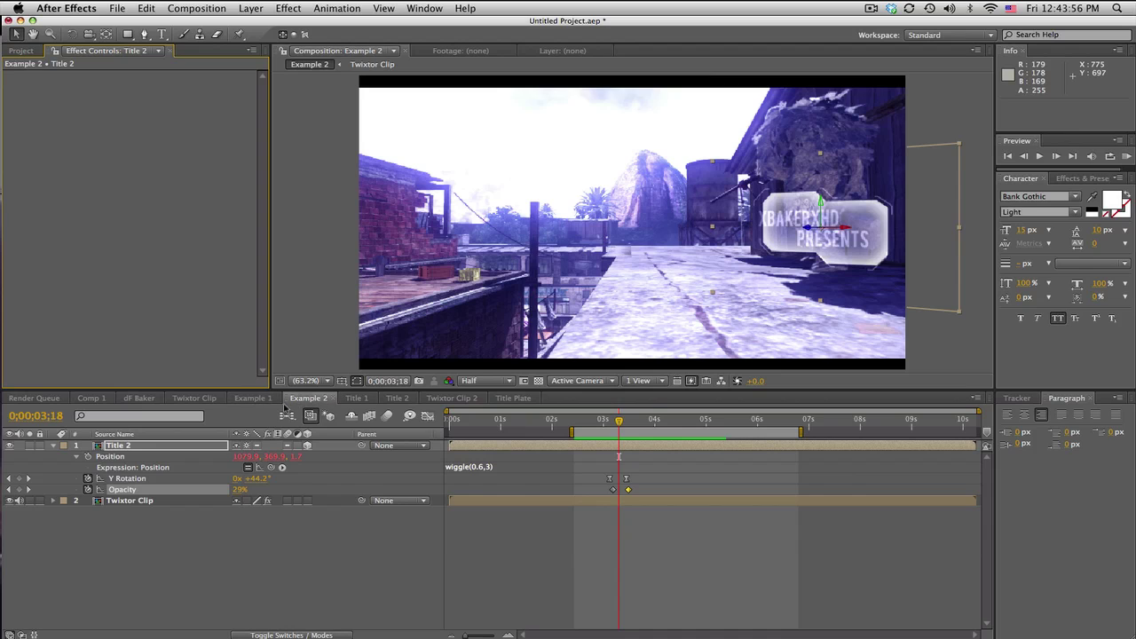
pyautogui.click(162, 499)
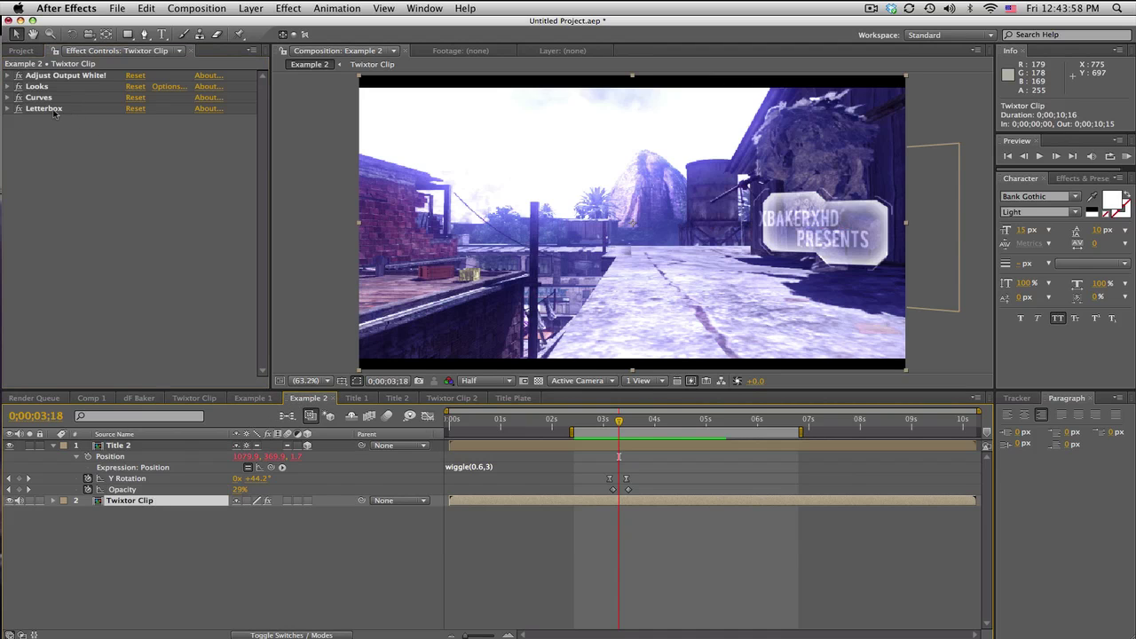
pyautogui.click(54, 110)
pyautogui.keyDown('shift'); pyautogui.click(58, 77); pyautogui.keyUp('shift')
# Step: Paste the Adjust Output White, Looks, Curves and Letterbox effects onto Twixtor Clip 2's gameplay layer
pyautogui.click(452, 397)
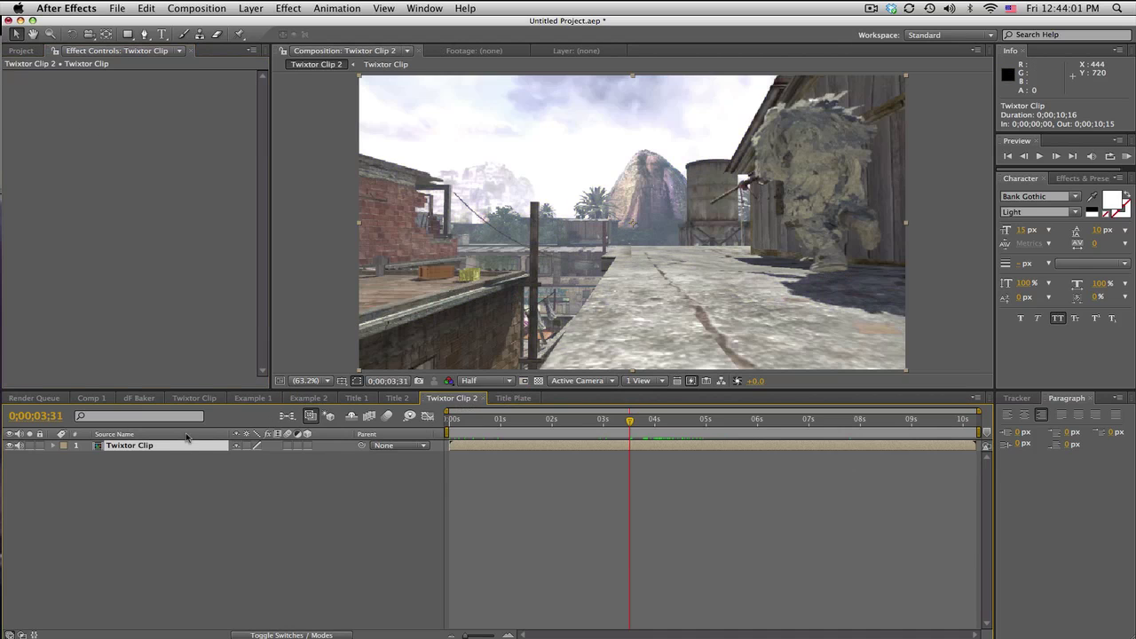
pyautogui.press('super+v')
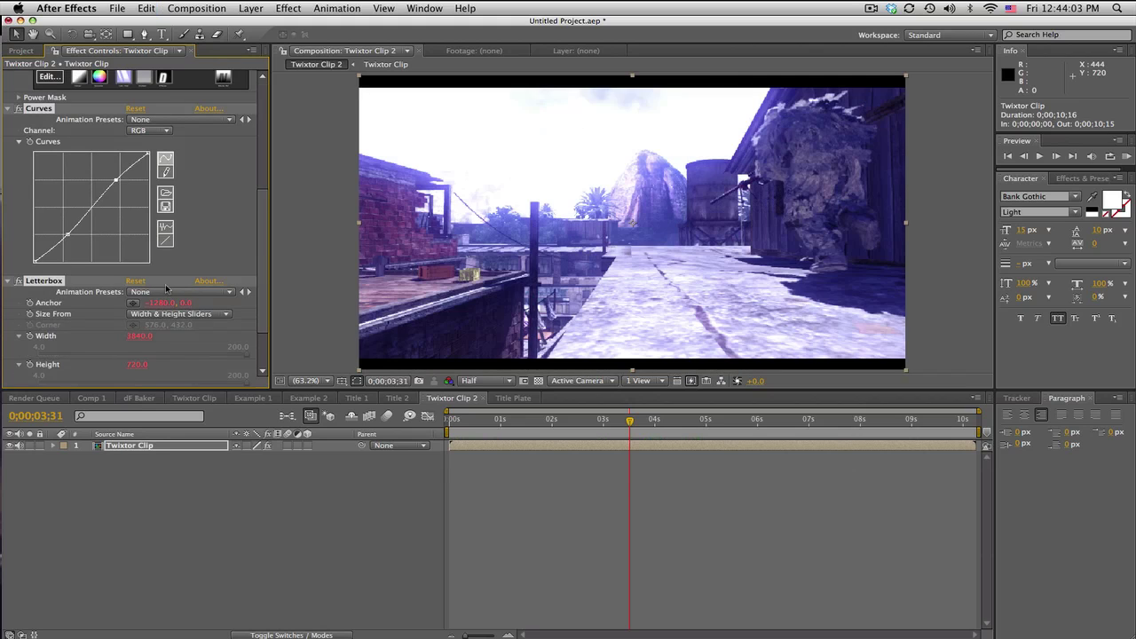
pyautogui.scroll(5, 264, 266)
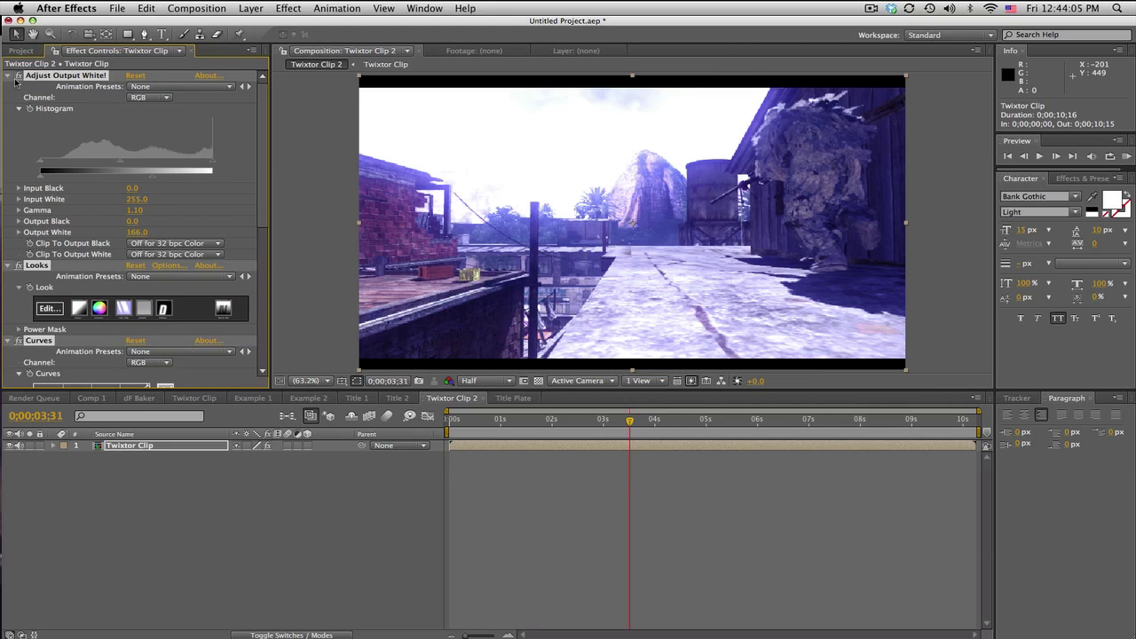
pyautogui.keyDown('super'); pyautogui.click(8, 76); pyautogui.keyUp('super')
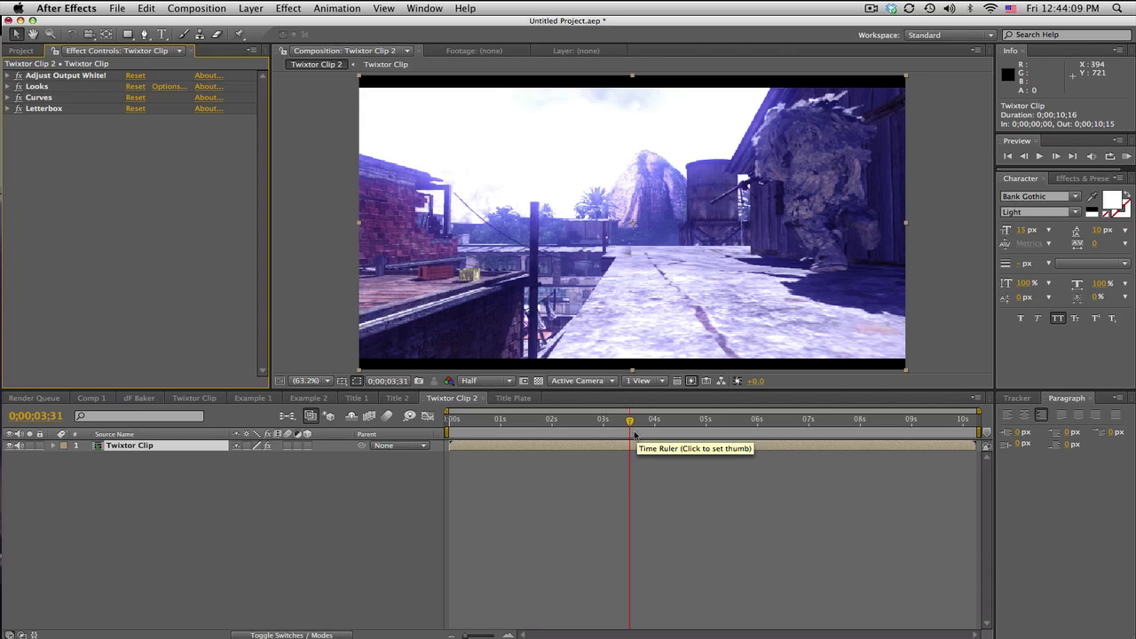
pyautogui.click(23, 52)
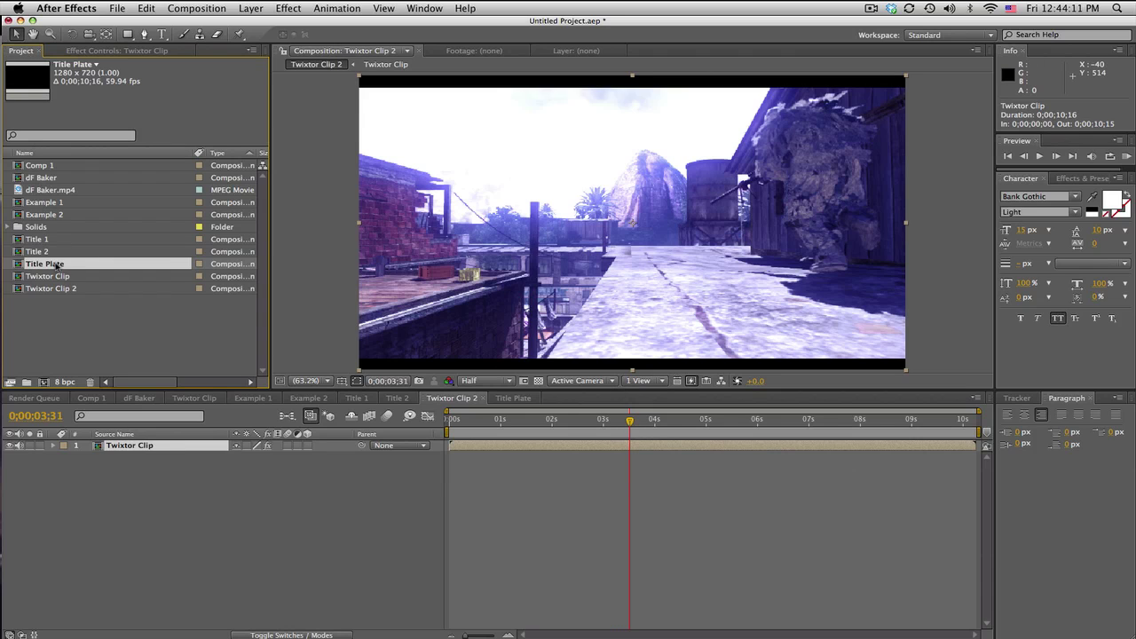
# Step: Place Title Plate over the gameplay in Twixtor Clip 2, undoing two trial moves
pyautogui.moveTo(53, 266); pyautogui.dragTo(151, 447)
pyautogui.moveTo(697, 204); pyautogui.dragTo(665, 246)
pyautogui.click(145, 8)
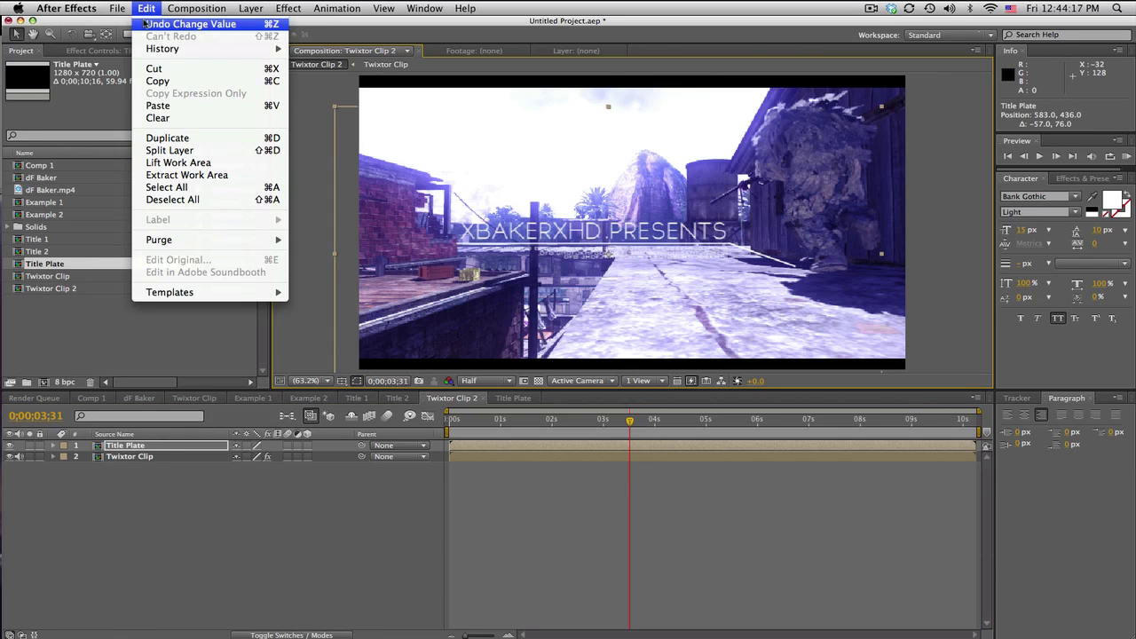
pyautogui.click(145, 23)
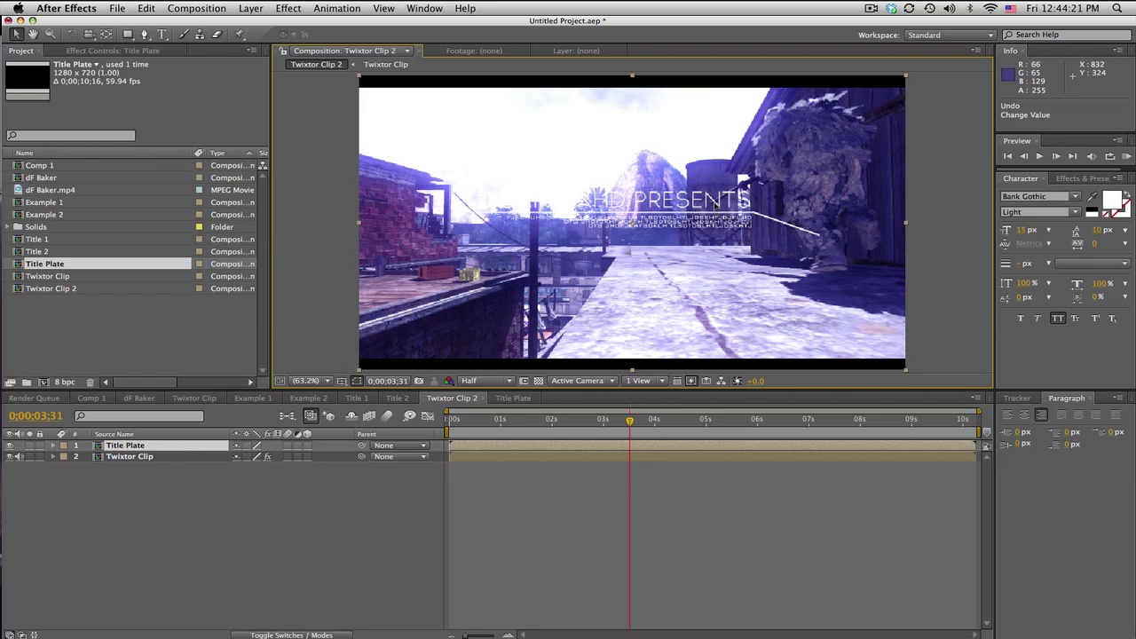
pyautogui.moveTo(718, 221); pyautogui.dragTo(741, 207)
pyautogui.click(146, 8)
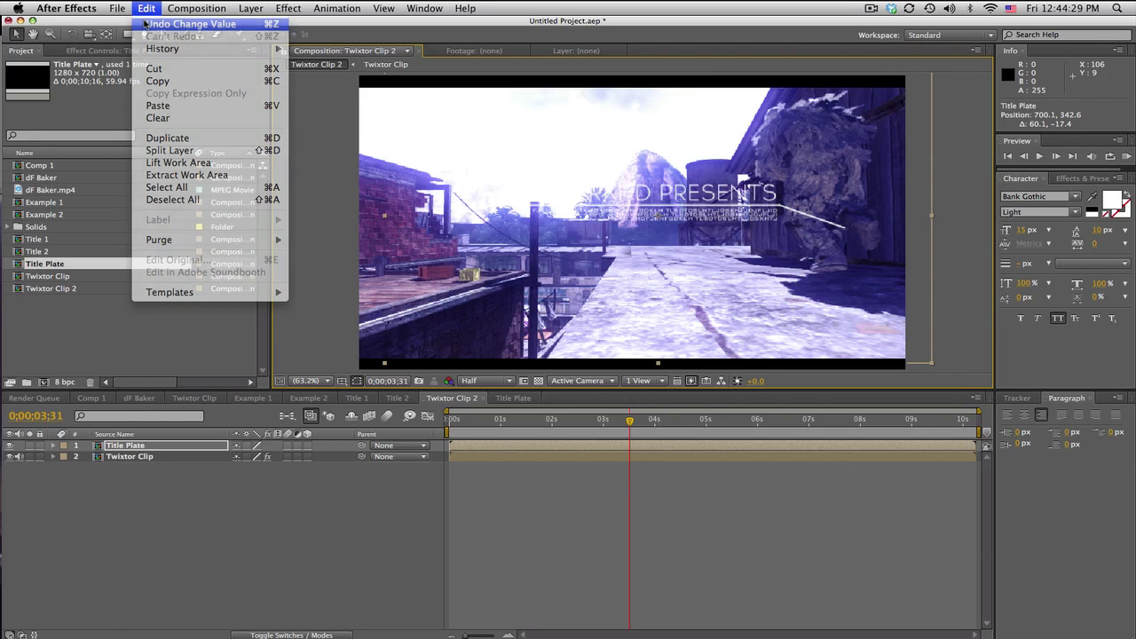
pyautogui.click(144, 22)
# Step: Add Adjustment Layer 3 at the top of the Twixtor Clip 2 timeline
pyautogui.click(256, 8)
pyautogui.moveTo(260, 31)
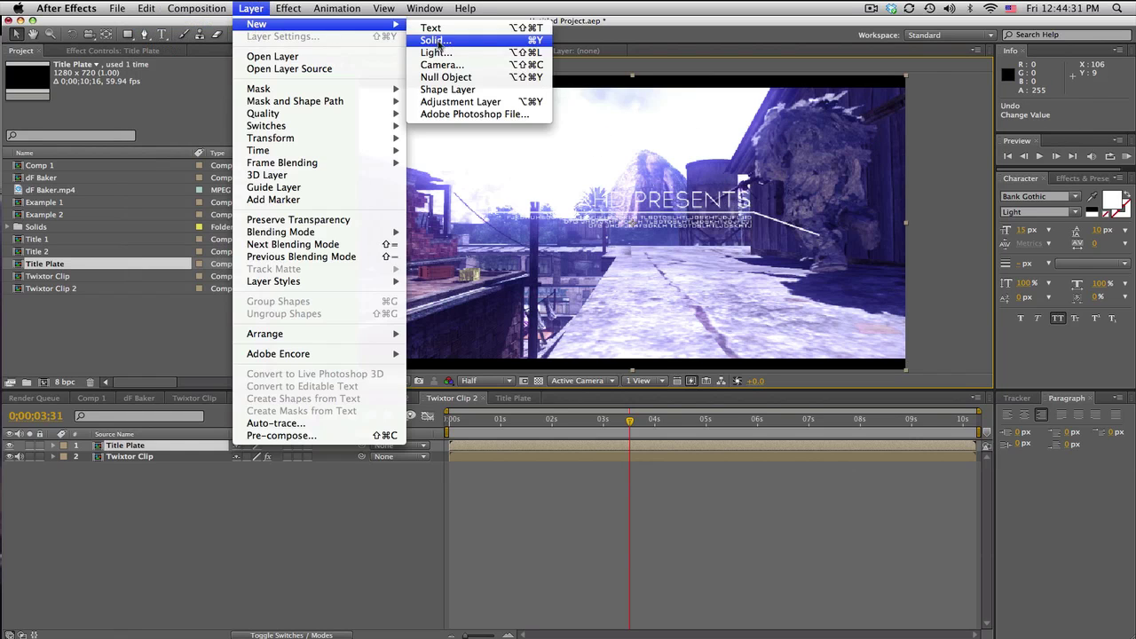
pyautogui.click(448, 106)
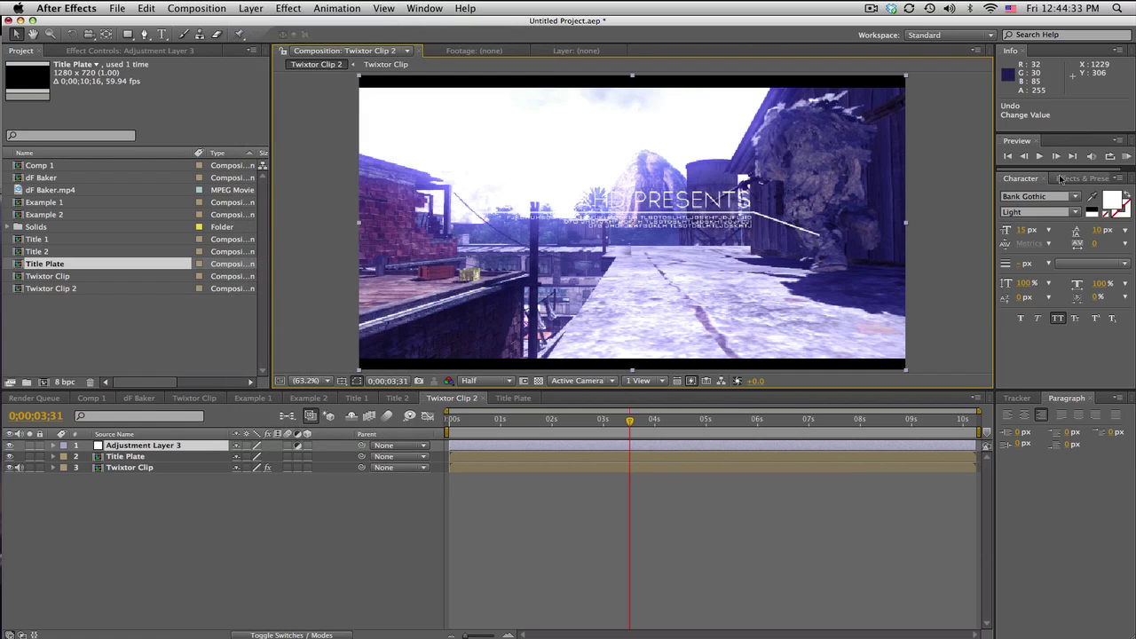
# Step: Search 'inver' in Effects & Presets and apply Invert to Adjustment Layer 3
pyautogui.click(1062, 178)
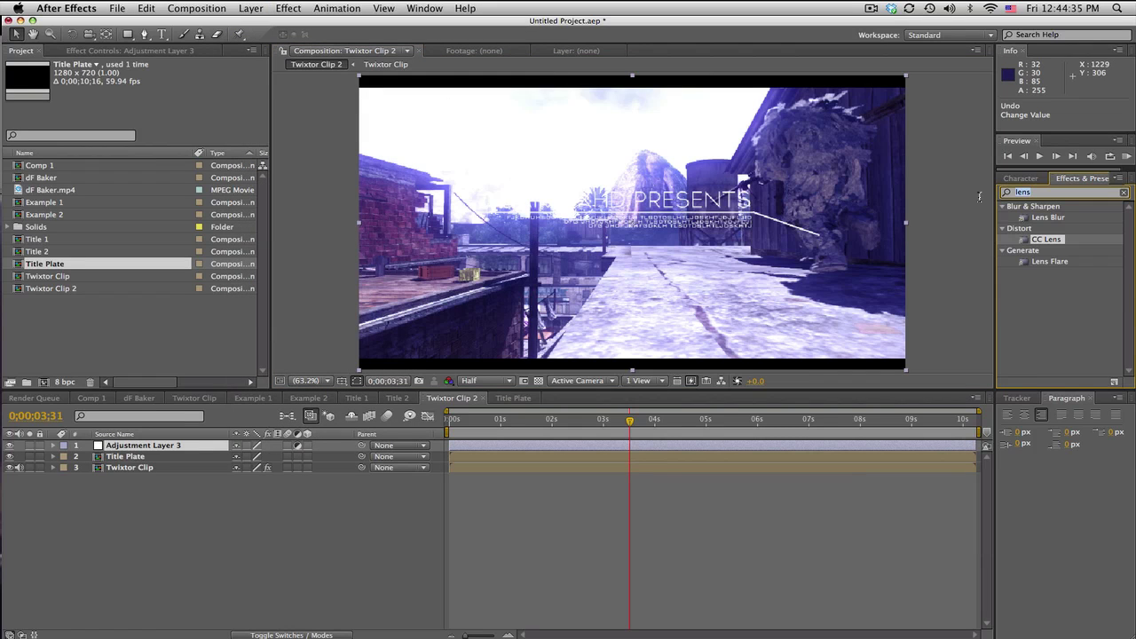
pyautogui.write('inver')
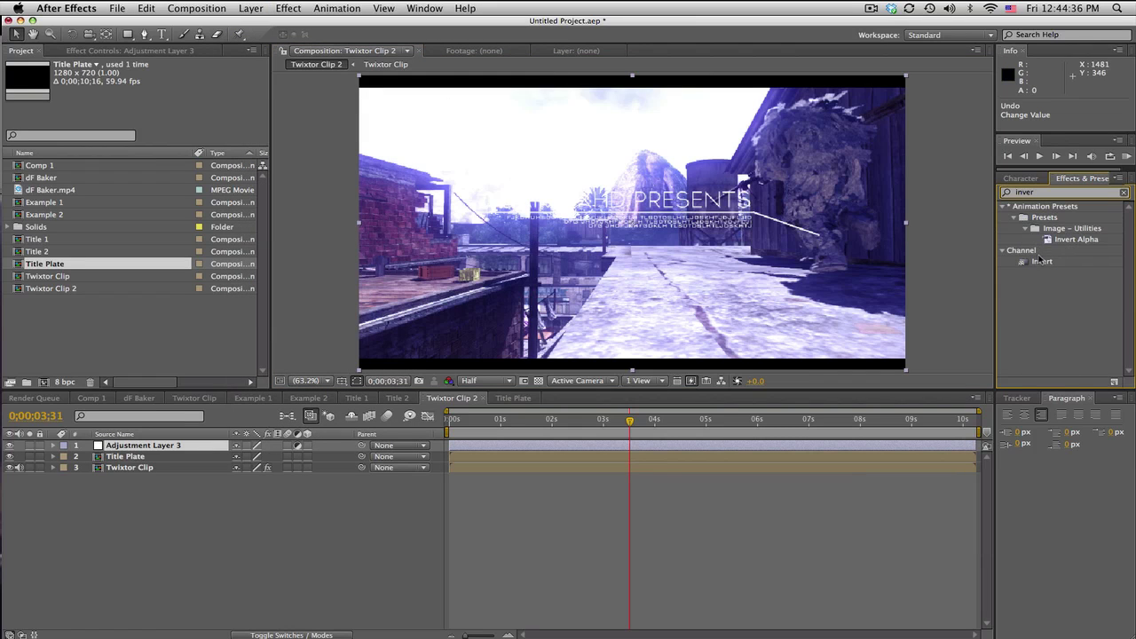
pyautogui.click(1041, 262)
pyautogui.moveTo(1041, 265); pyautogui.dragTo(125, 447)
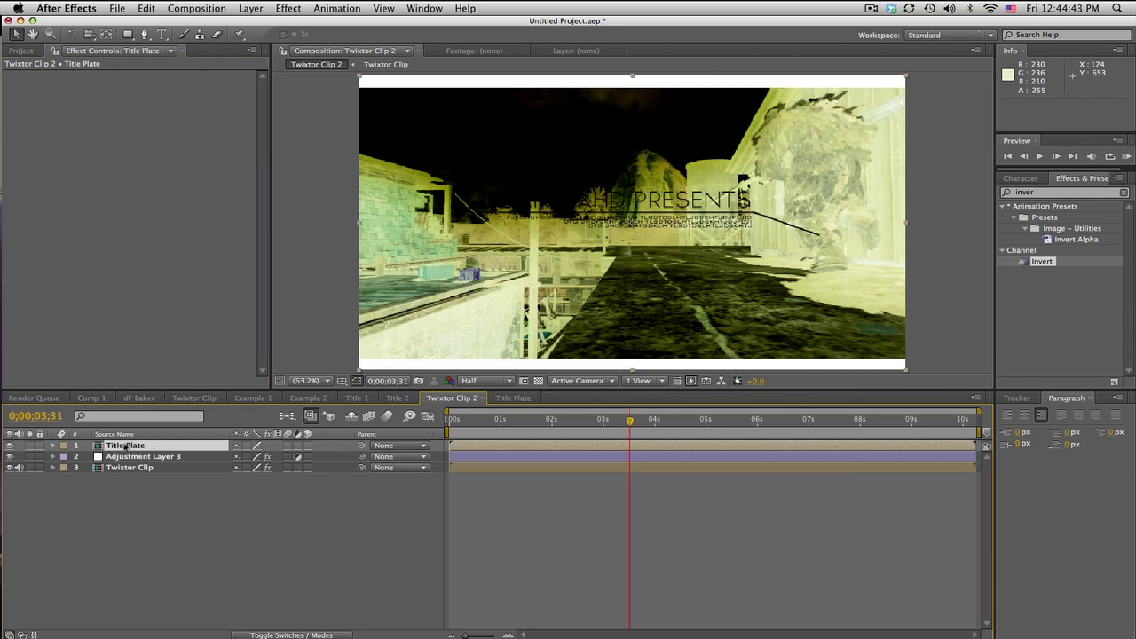
# Step: Set Adjustment Layer 3's track matte to Alpha Matte 'Title Plate' and move the title up
pyautogui.click(156, 457)
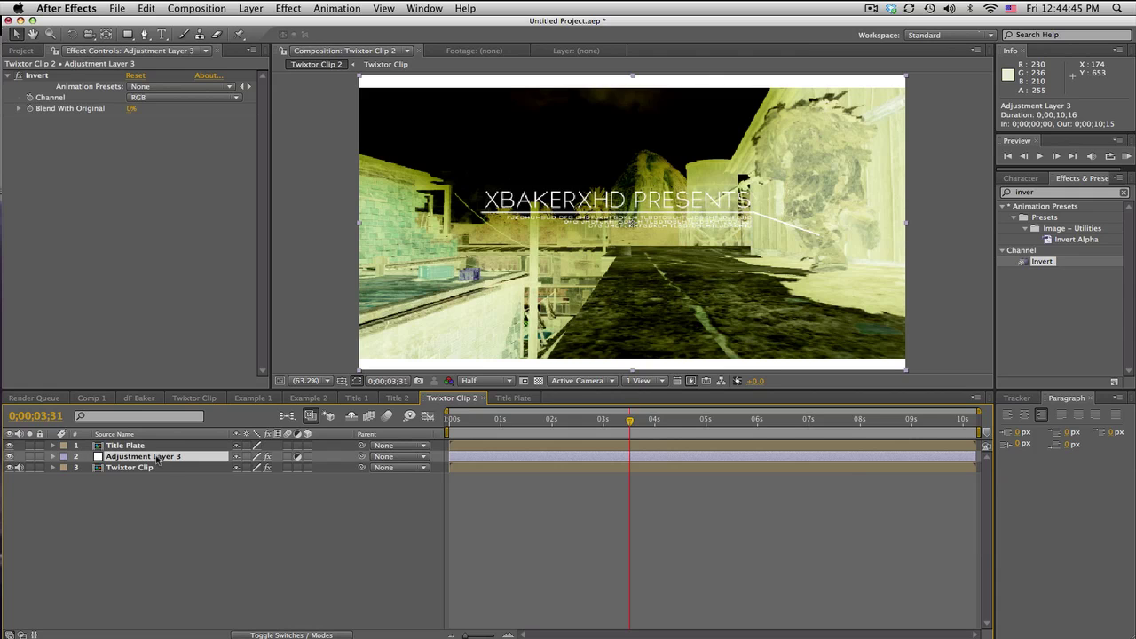
pyautogui.click(331, 636)
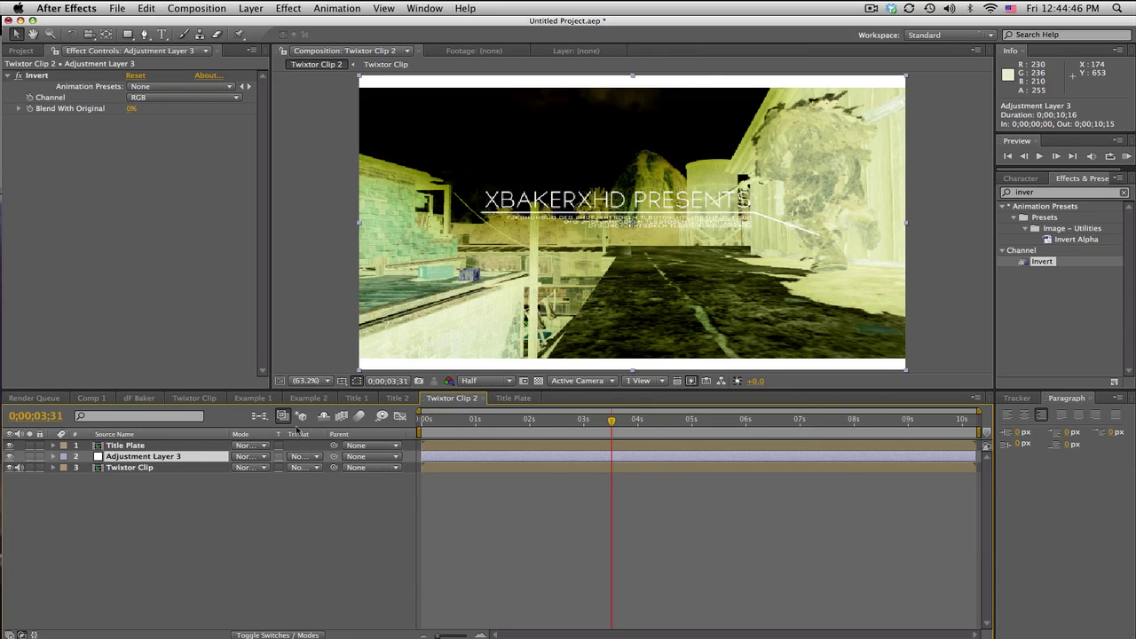
pyautogui.click(300, 456)
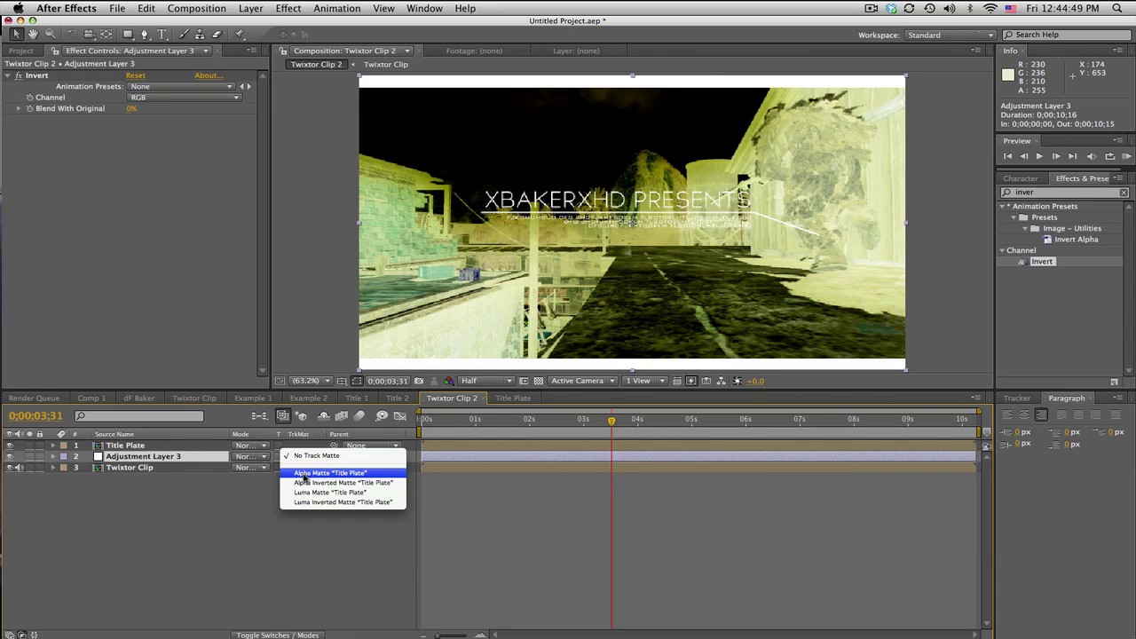
pyautogui.click(303, 473)
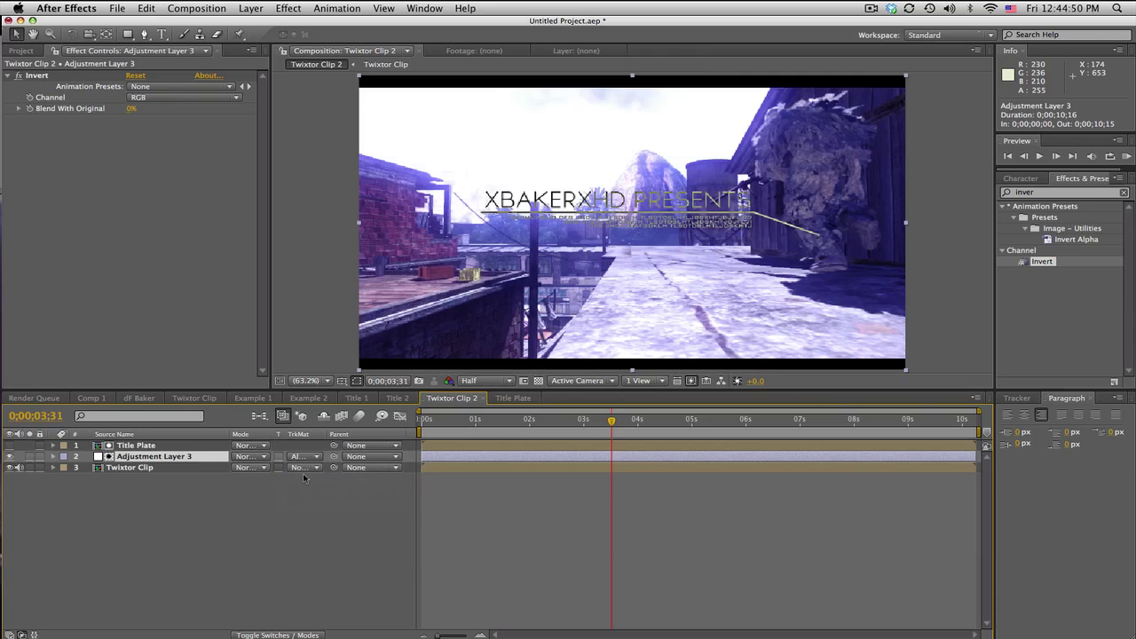
pyautogui.click(170, 446)
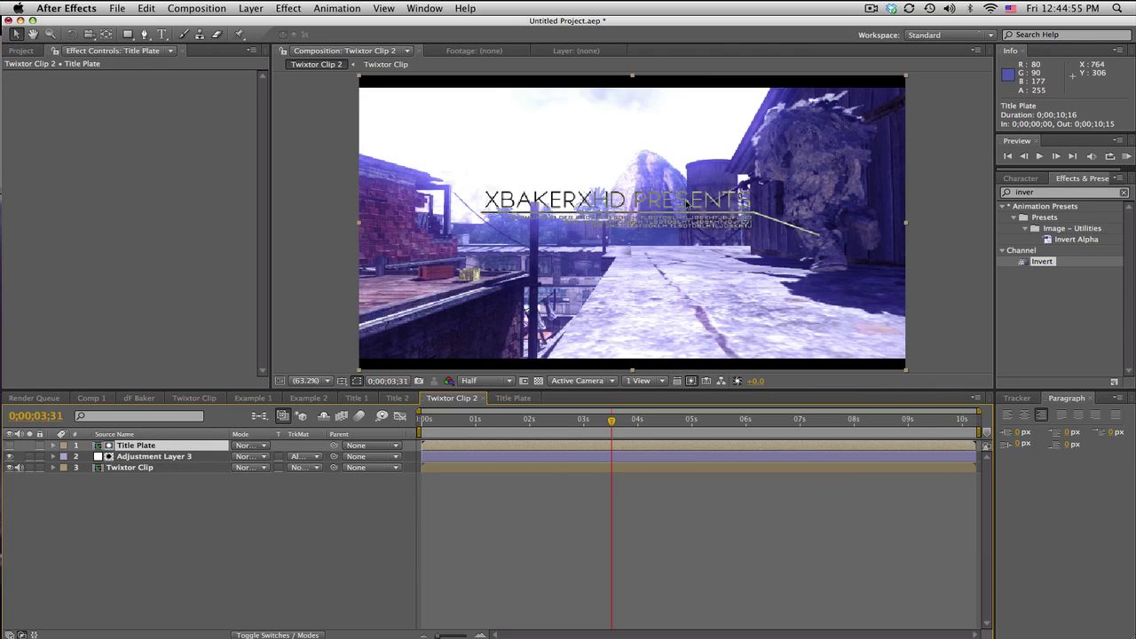
pyautogui.moveTo(683, 203); pyautogui.dragTo(640, 107)
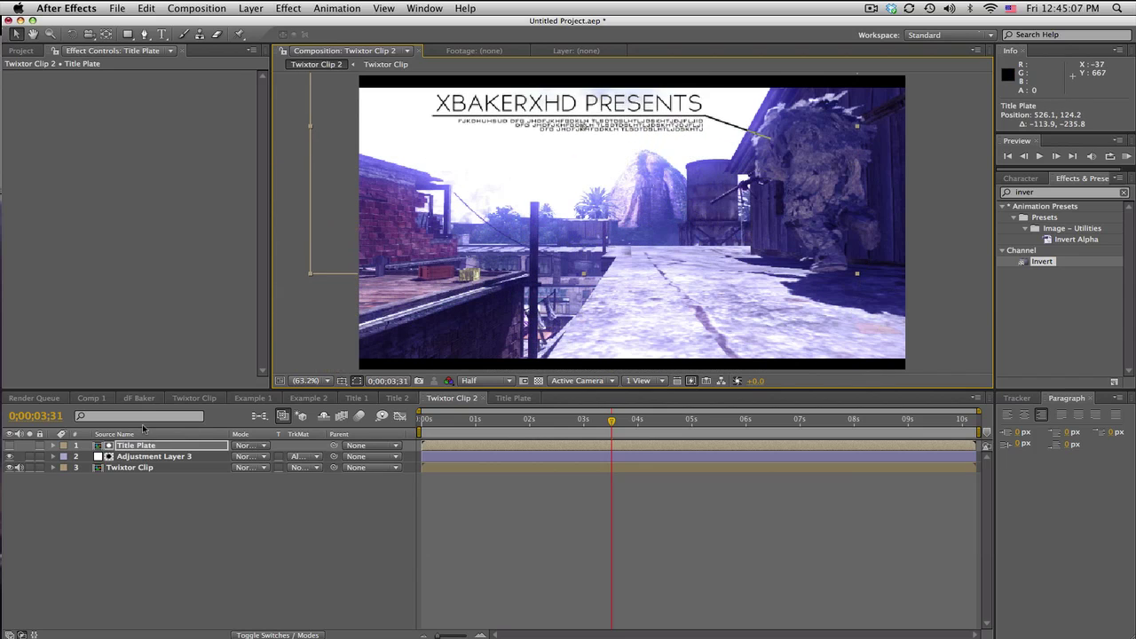
# Step: Try Title Plate scale values of 75% and then 50%
pyautogui.press('s')
pyautogui.click(254, 456)
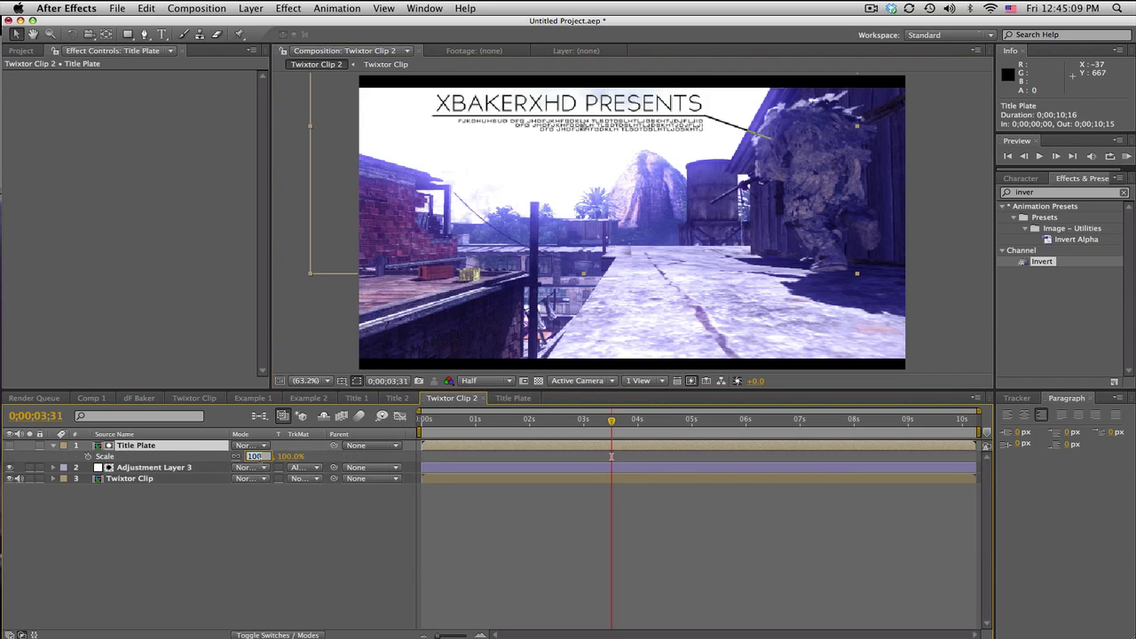
pyautogui.write('75')
pyautogui.press('Return')
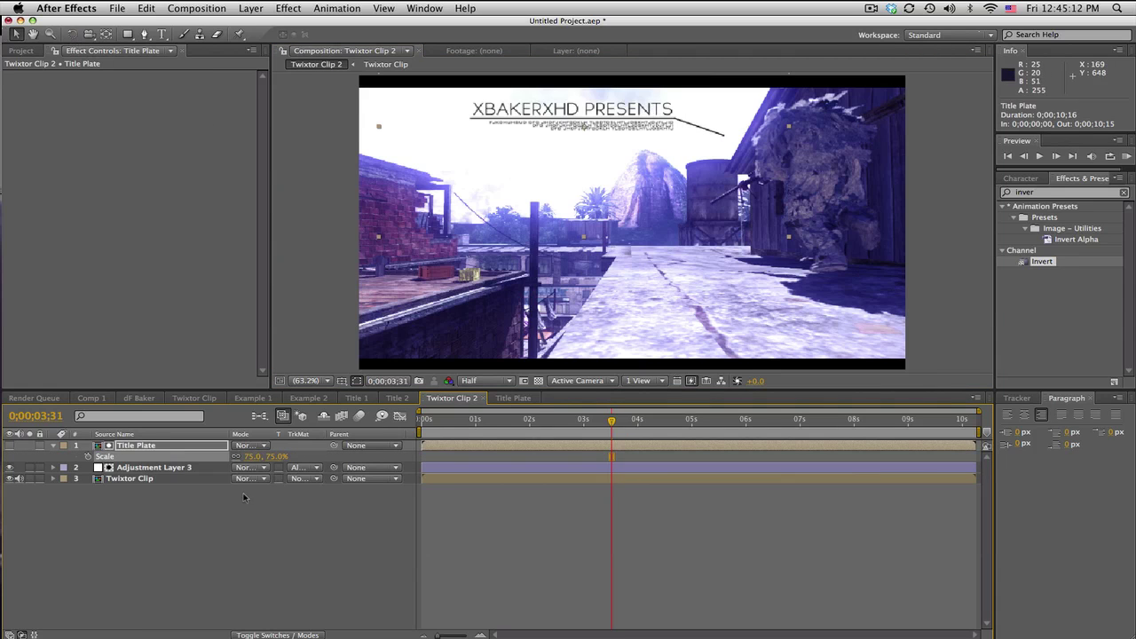
pyautogui.click(252, 456)
pyautogui.write('50')
pyautogui.press('Return')
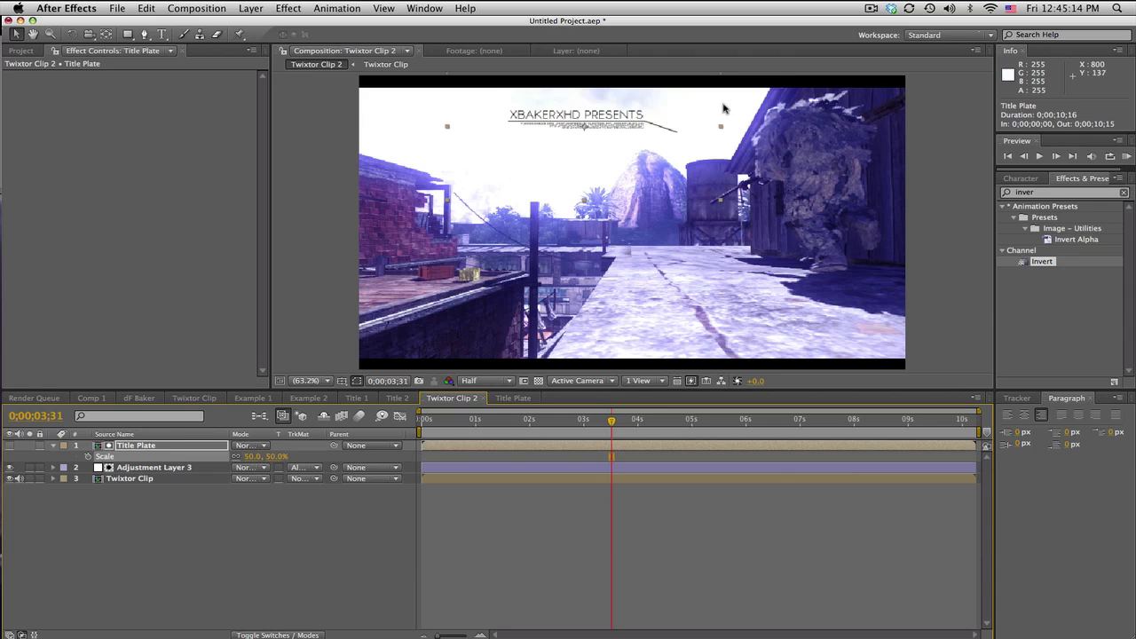
# Step: Restore 75% scale, place the title near top centre, and show its Position at 3;15
pyautogui.moveTo(616, 125); pyautogui.dragTo(689, 125)
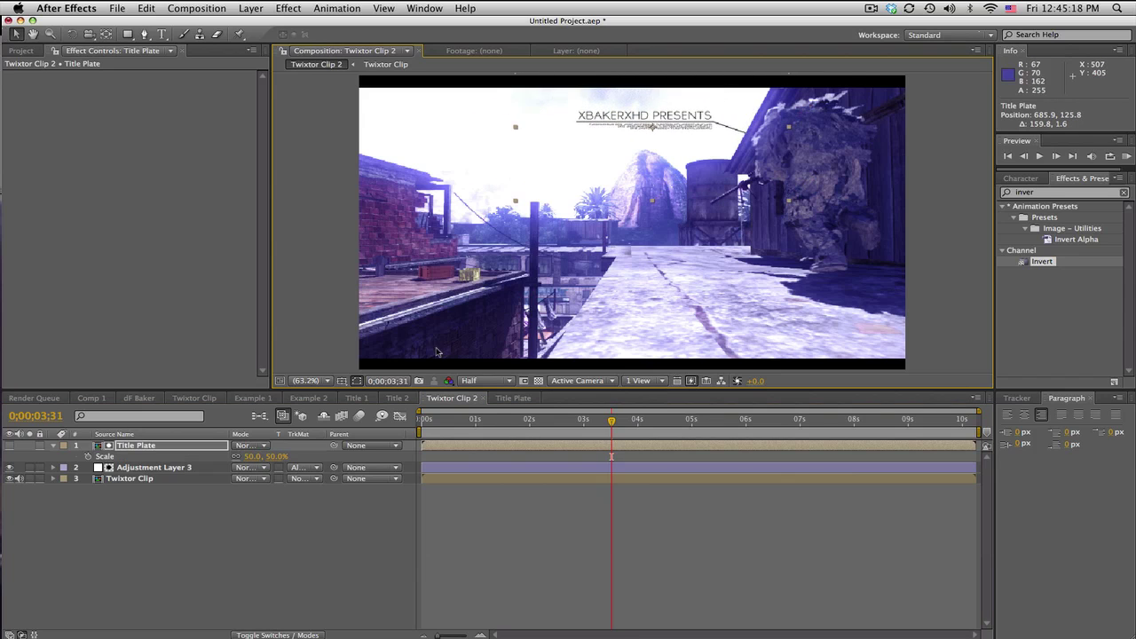
pyautogui.click(252, 456)
pyautogui.write('905')
pyautogui.press('Return')
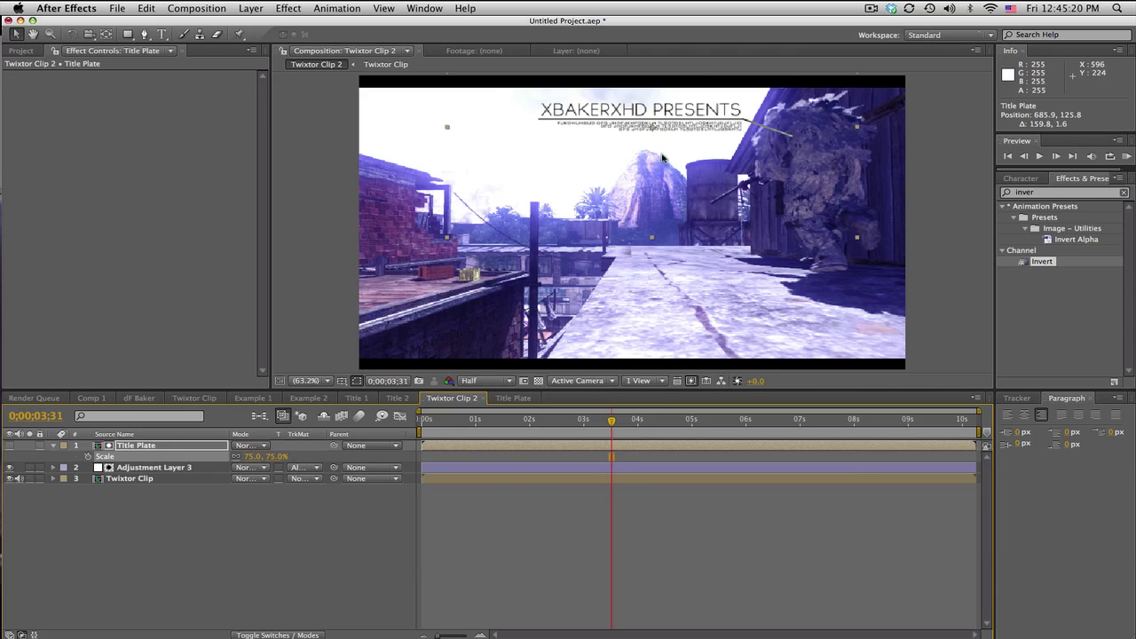
pyautogui.moveTo(648, 130); pyautogui.dragTo(641, 128)
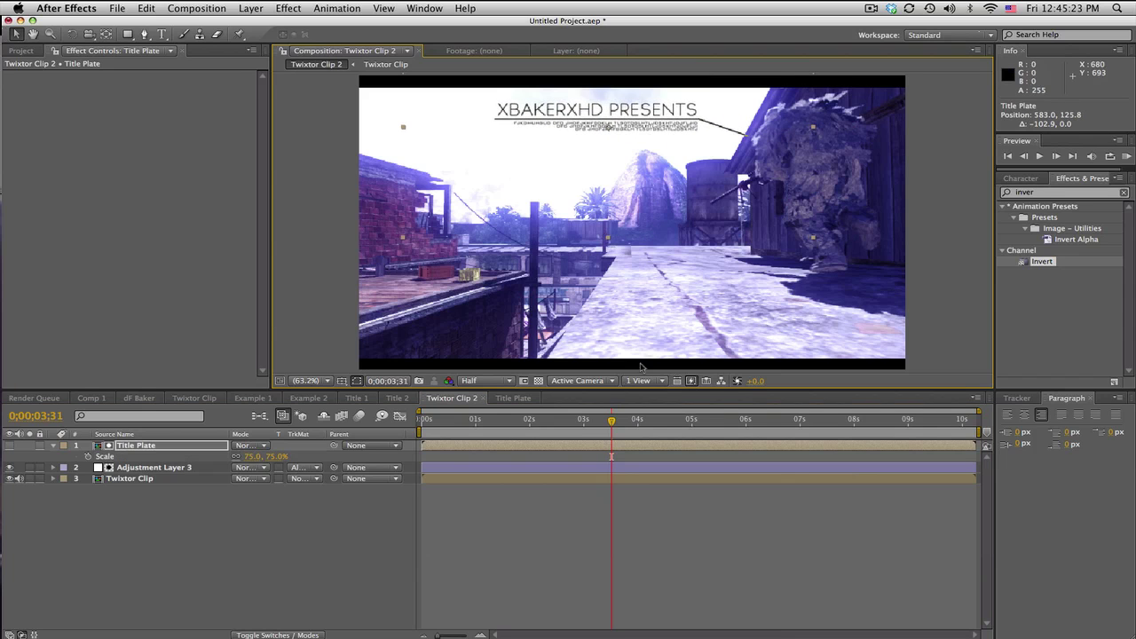
pyautogui.click(596, 422)
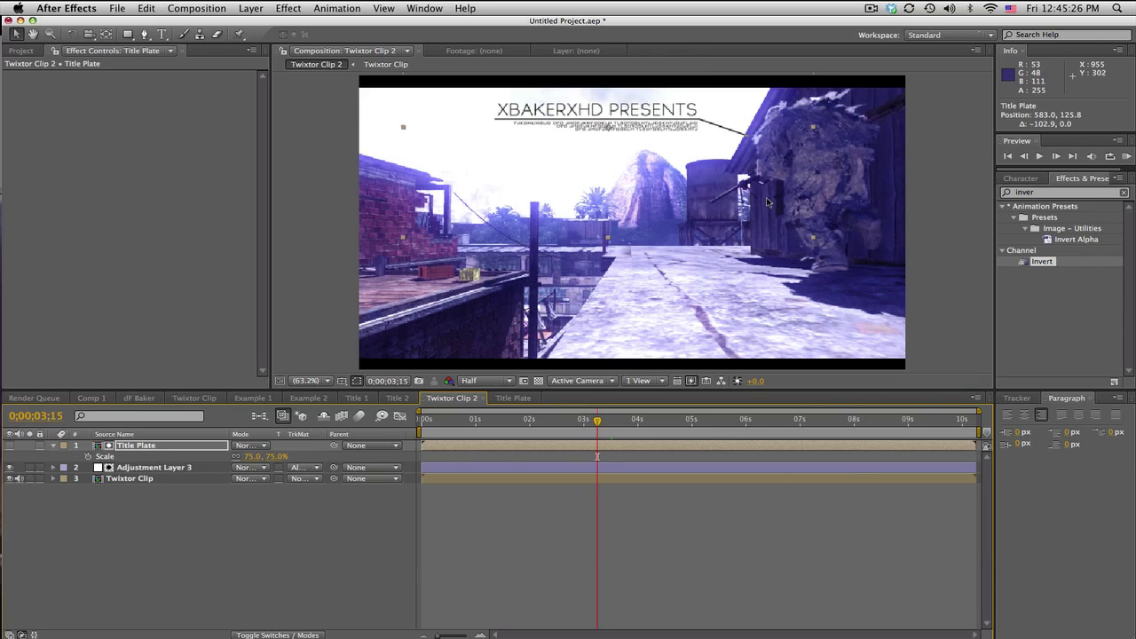
pyautogui.click(198, 450)
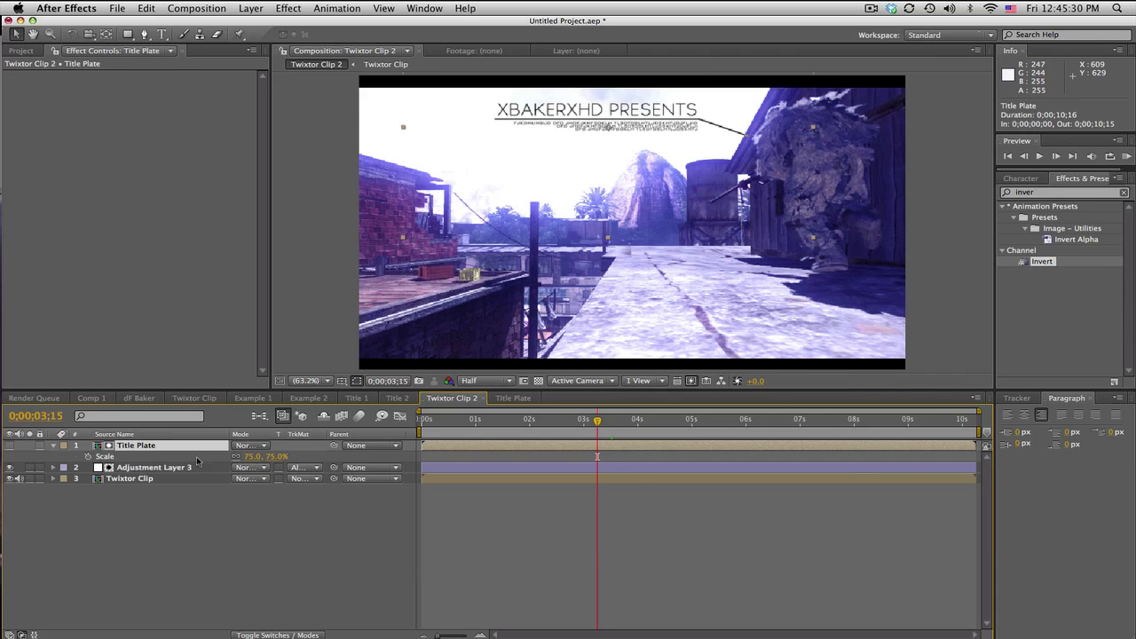
pyautogui.press('p')
# Step: Keyframe Title Plate's Position at 3;15, then shift the title left and down at 6;50
pyautogui.click(87, 456)
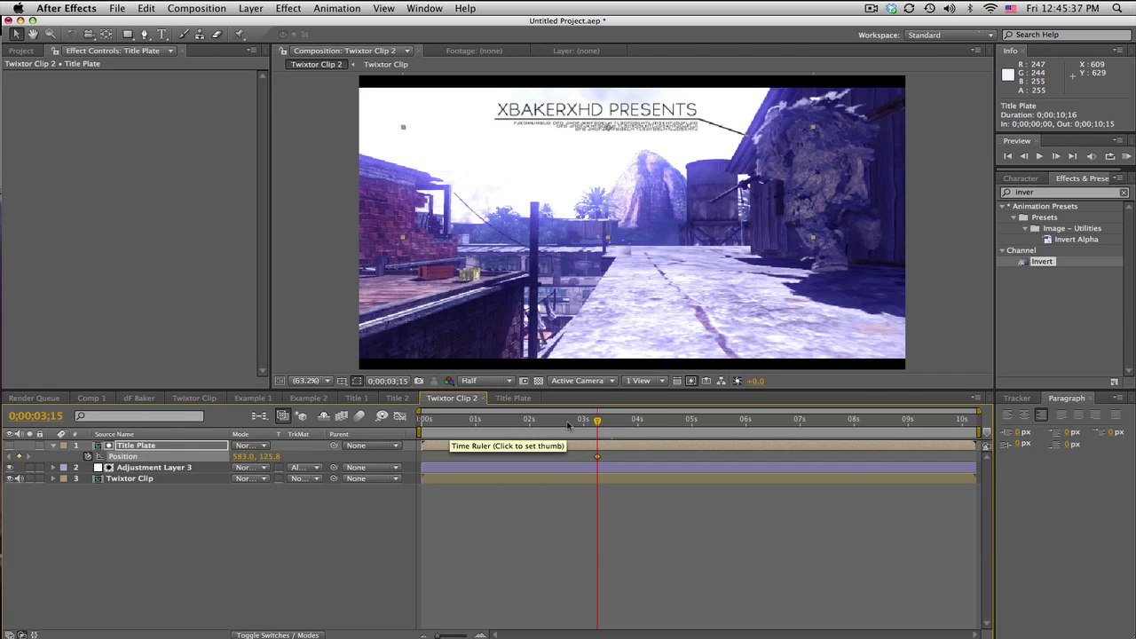
pyautogui.moveTo(641, 424); pyautogui.dragTo(790, 424)
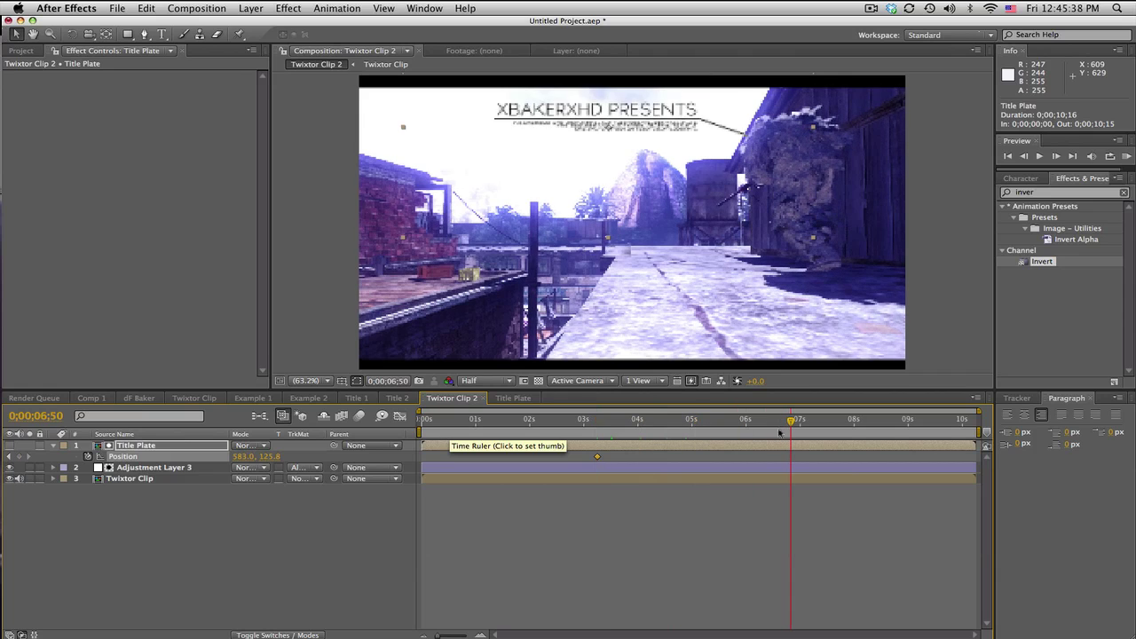
pyautogui.moveTo(648, 123); pyautogui.dragTo(634, 130)
pyautogui.moveTo(591, 419)
pyautogui.mouseDown()
pyautogui.moveTo(788, 424)
pyautogui.moveTo(594, 432)
pyautogui.mouseUp()
pyautogui.click(1069, 192)
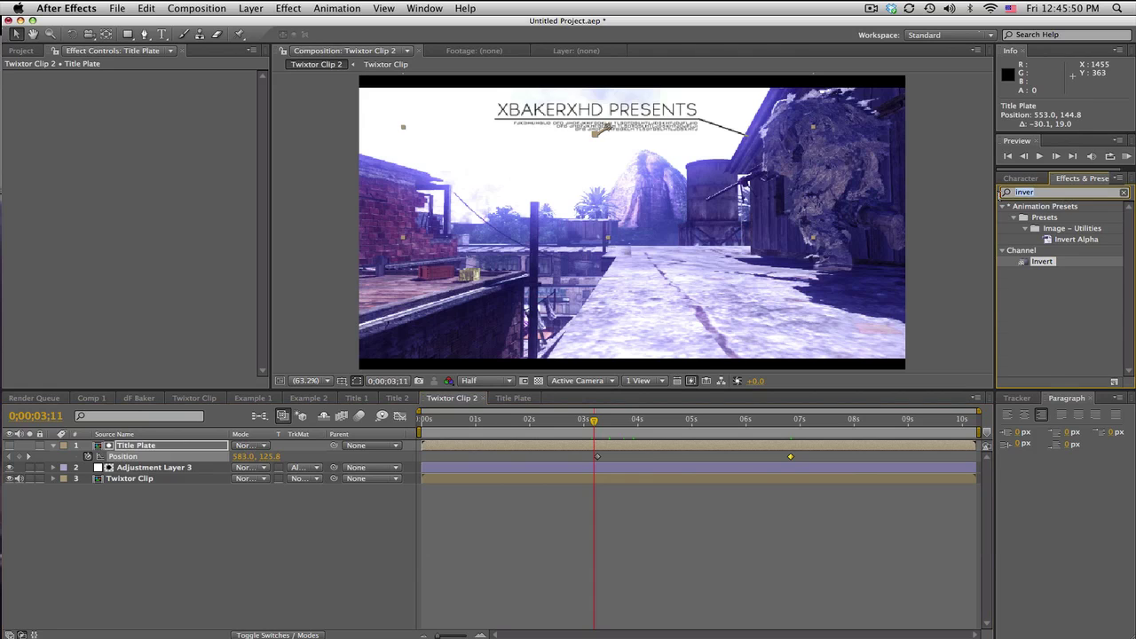
# Step: Apply CC Lens to Title Plate and set the lens centre on the title
pyautogui.write('lenns')
pyautogui.press('BackSpace')
pyautogui.press('BackSpace')
pyautogui.write('s')
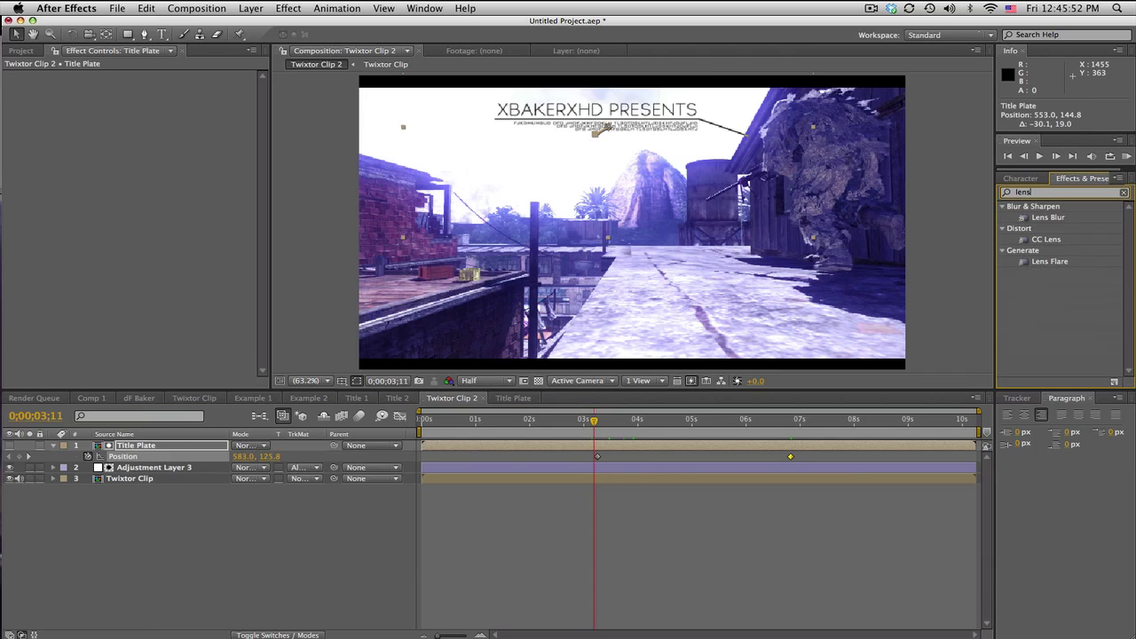
pyautogui.moveTo(1047, 238); pyautogui.dragTo(196, 452)
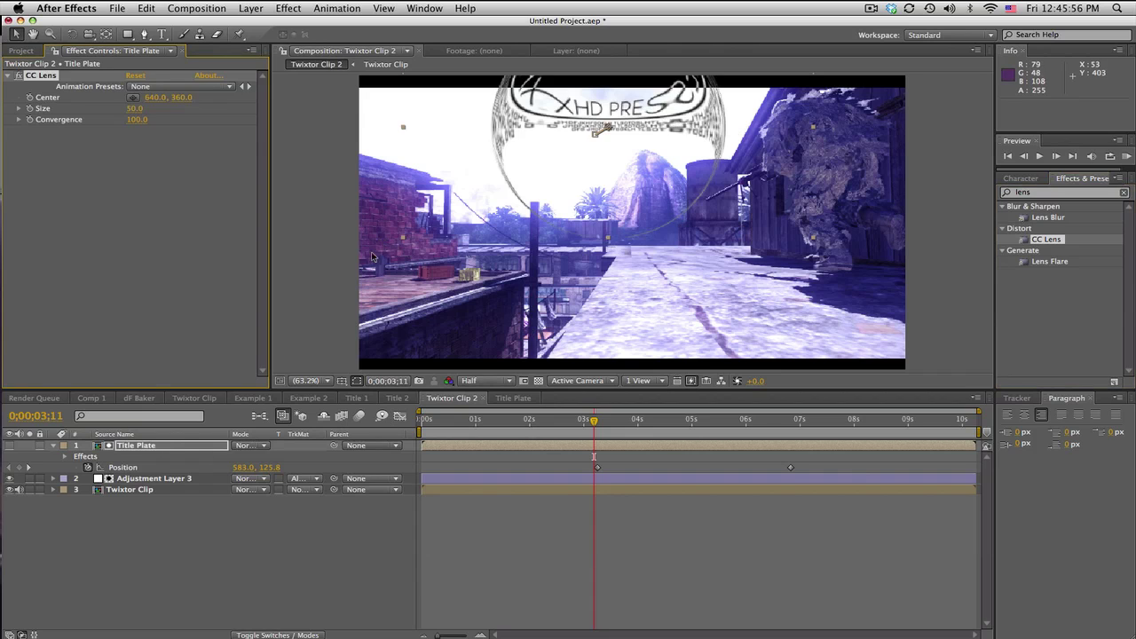
pyautogui.moveTo(141, 108); pyautogui.dragTo(154, 109)
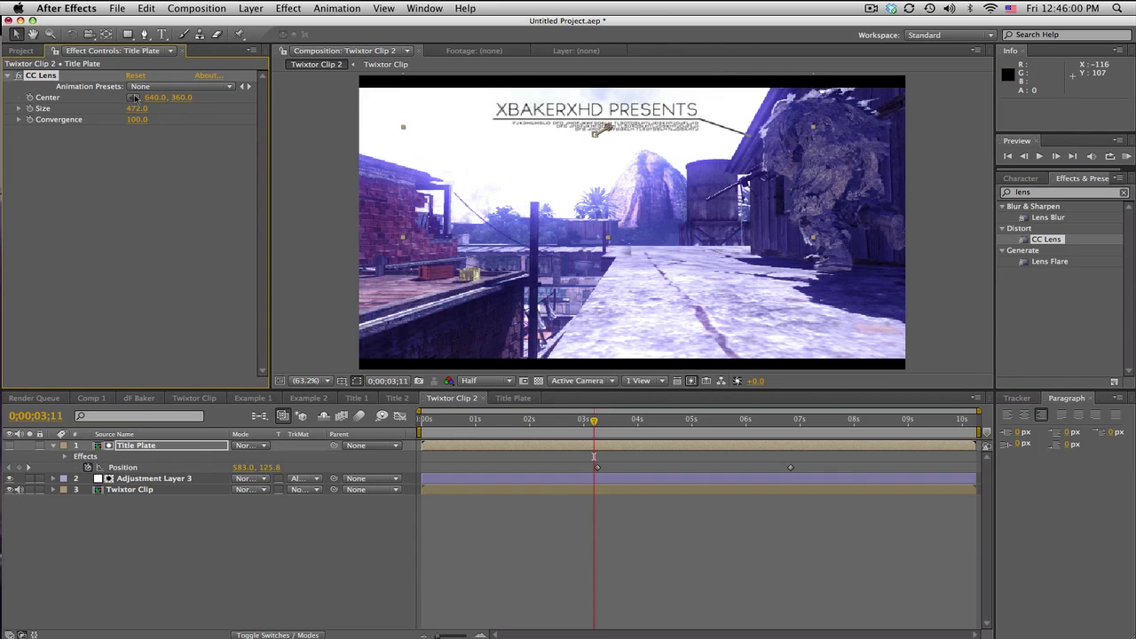
pyautogui.click(135, 97)
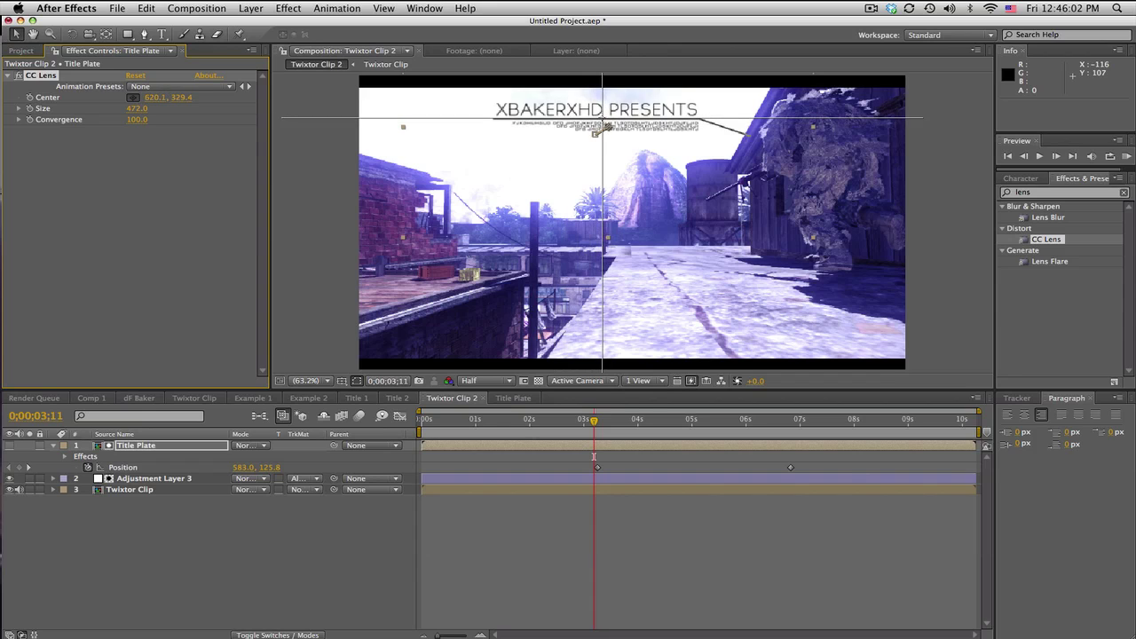
pyautogui.click(601, 118)
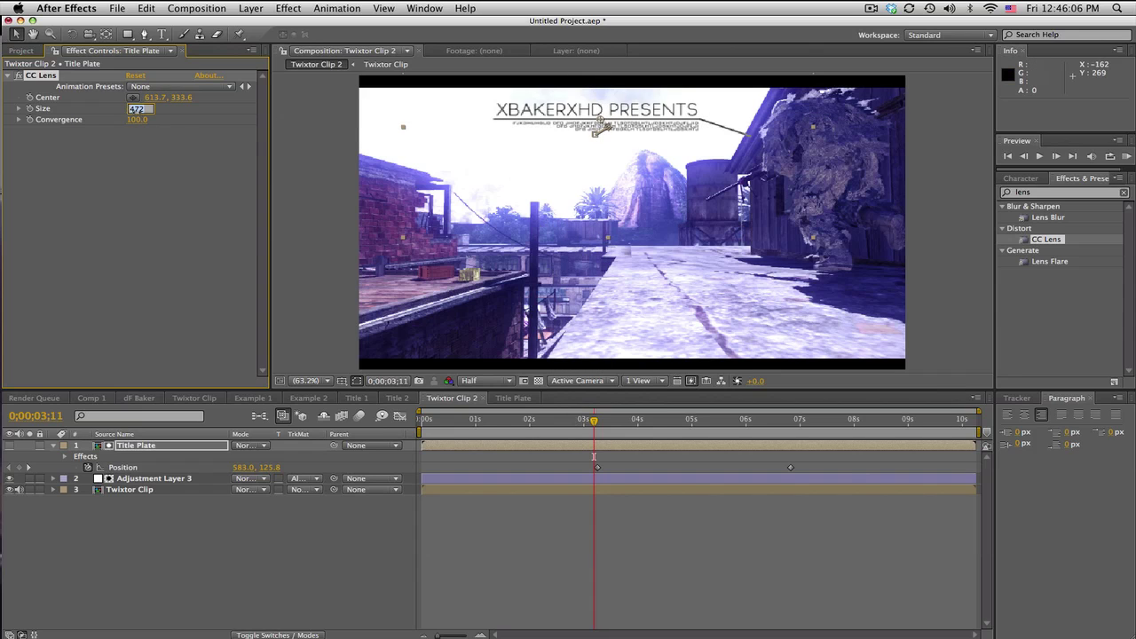
# Step: Keyframe CC Lens Size from 0 to 500 around 3;44 and scrub to check the reveal
pyautogui.write('0')
pyautogui.press('Return')
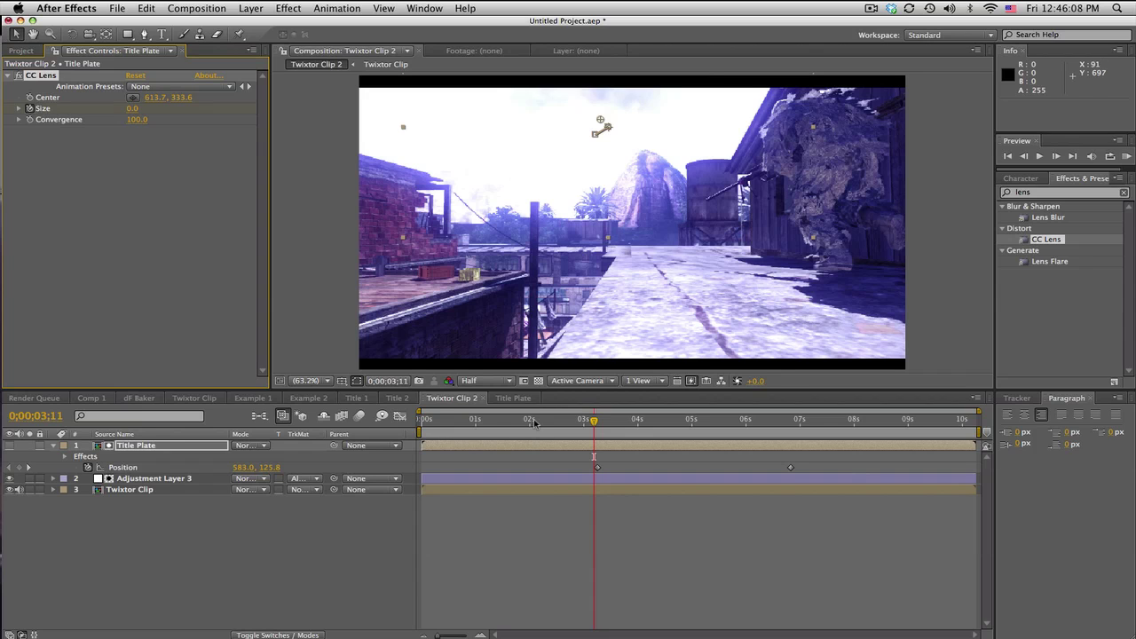
pyautogui.moveTo(618, 425); pyautogui.dragTo(624, 425)
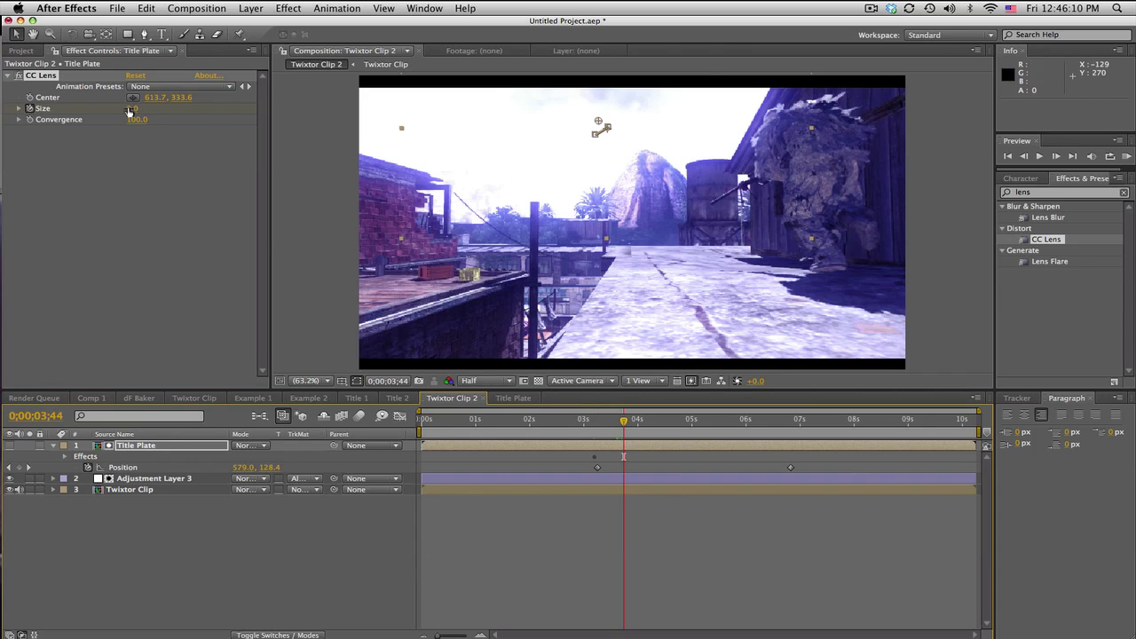
pyautogui.moveTo(128, 110); pyautogui.dragTo(479, 110)
pyautogui.moveTo(591, 423); pyautogui.dragTo(666, 422)
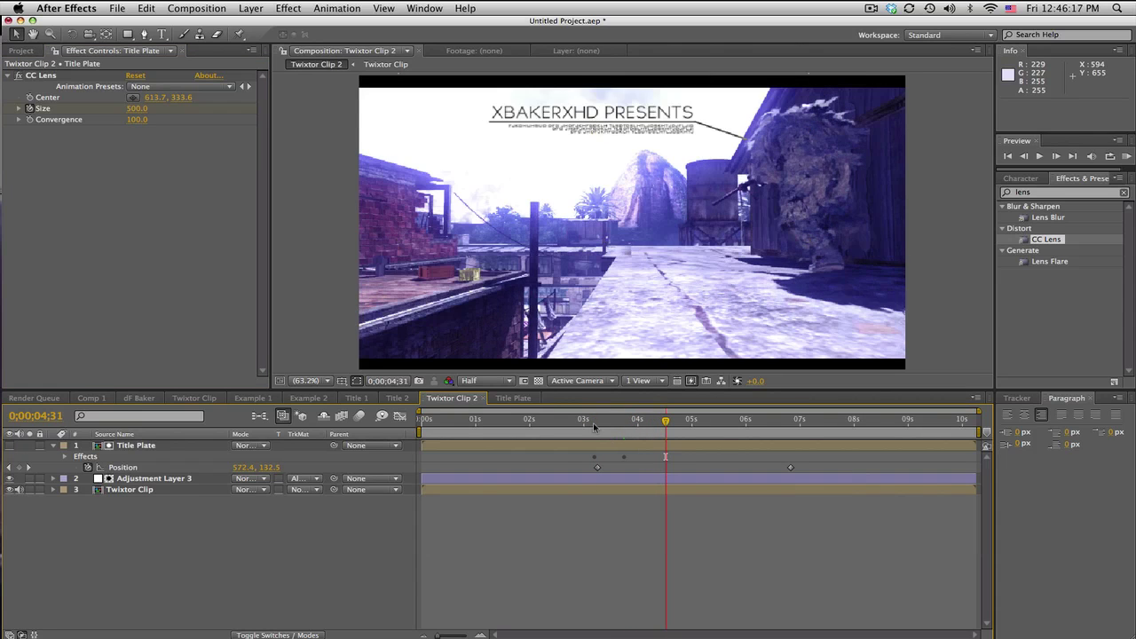
pyautogui.moveTo(586, 423); pyautogui.dragTo(825, 424)
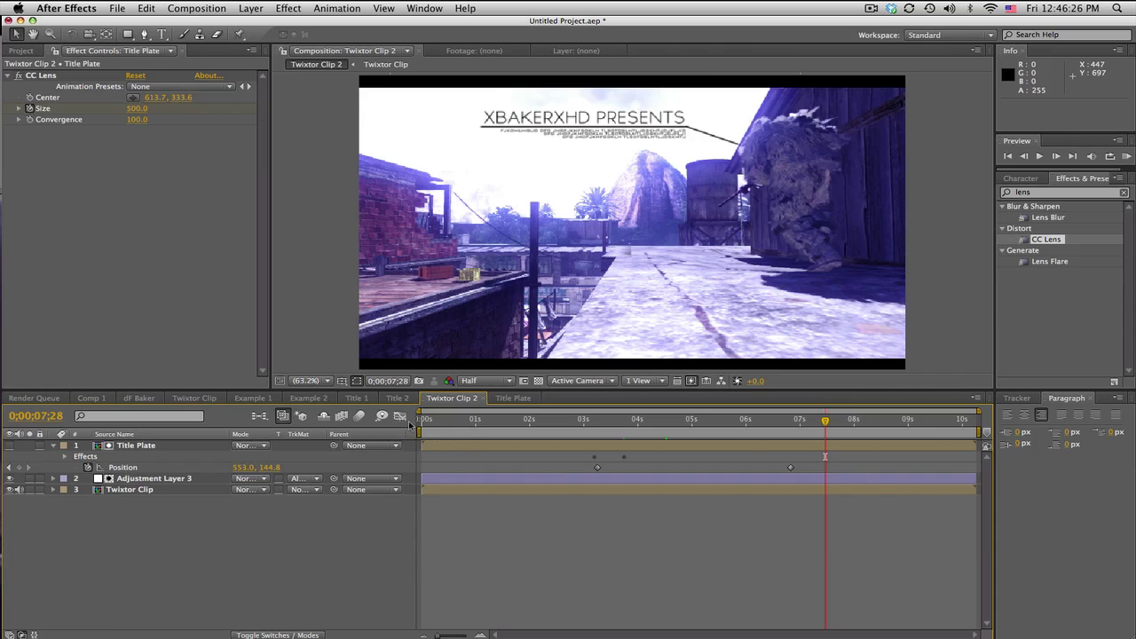
# Step: Preview the Example 2 composition and scrub its title spin-in around 3;19–3;25
pyautogui.click(295, 399)
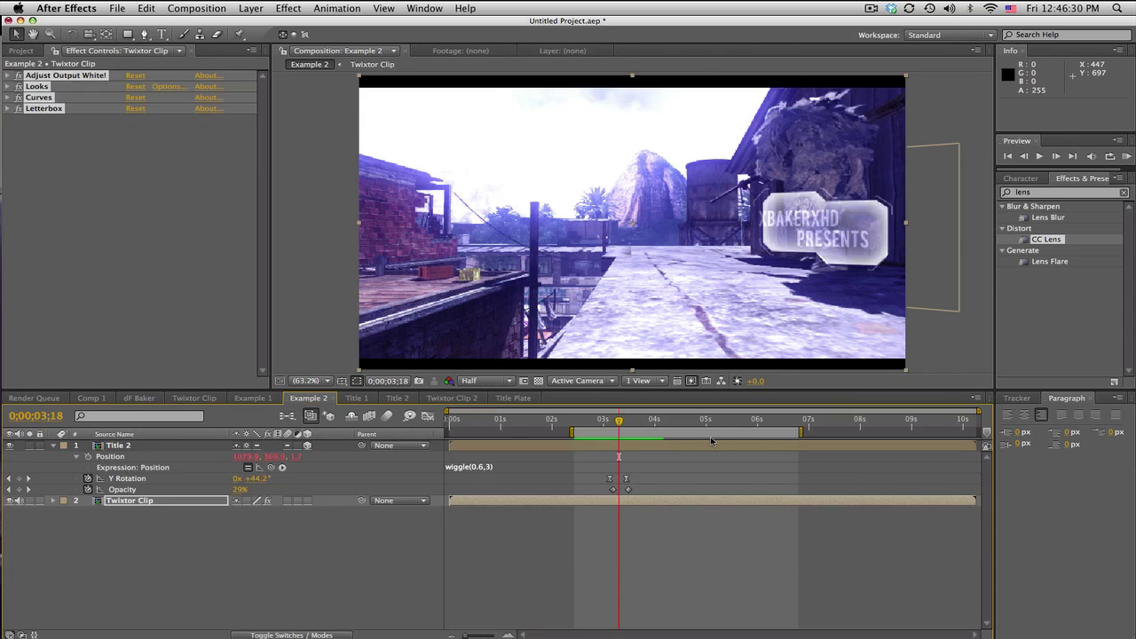
pyautogui.click(1126, 156)
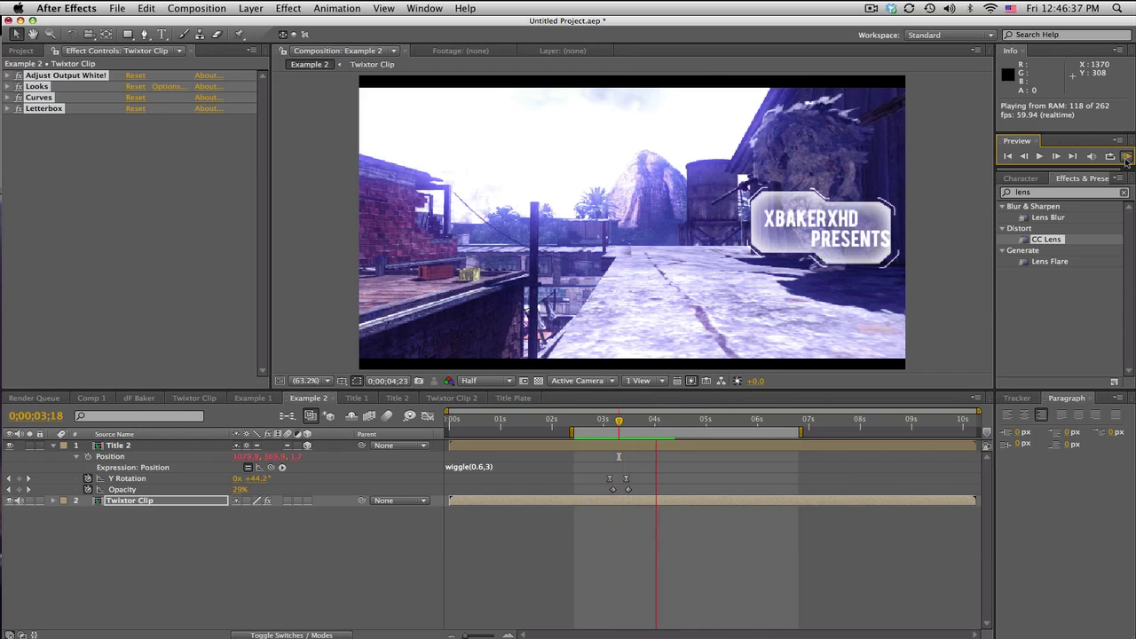
pyautogui.click(628, 463)
pyautogui.click(618, 422)
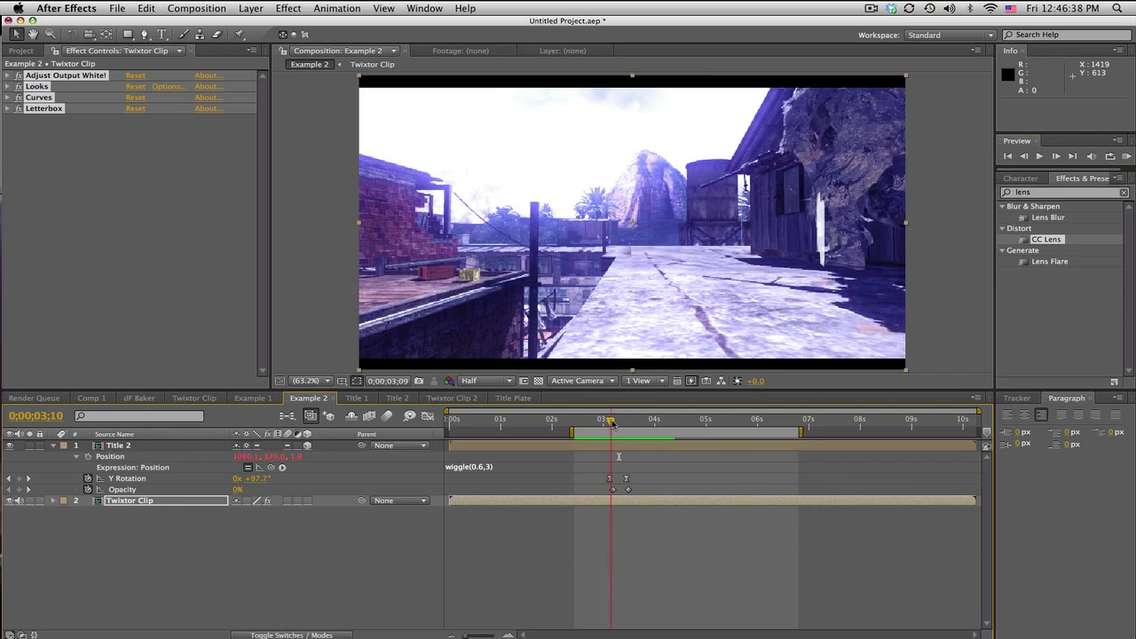
pyautogui.moveTo(619, 422)
pyautogui.mouseDown()
pyautogui.moveTo(609, 422)
pyautogui.moveTo(630, 426)
pyautogui.mouseUp()
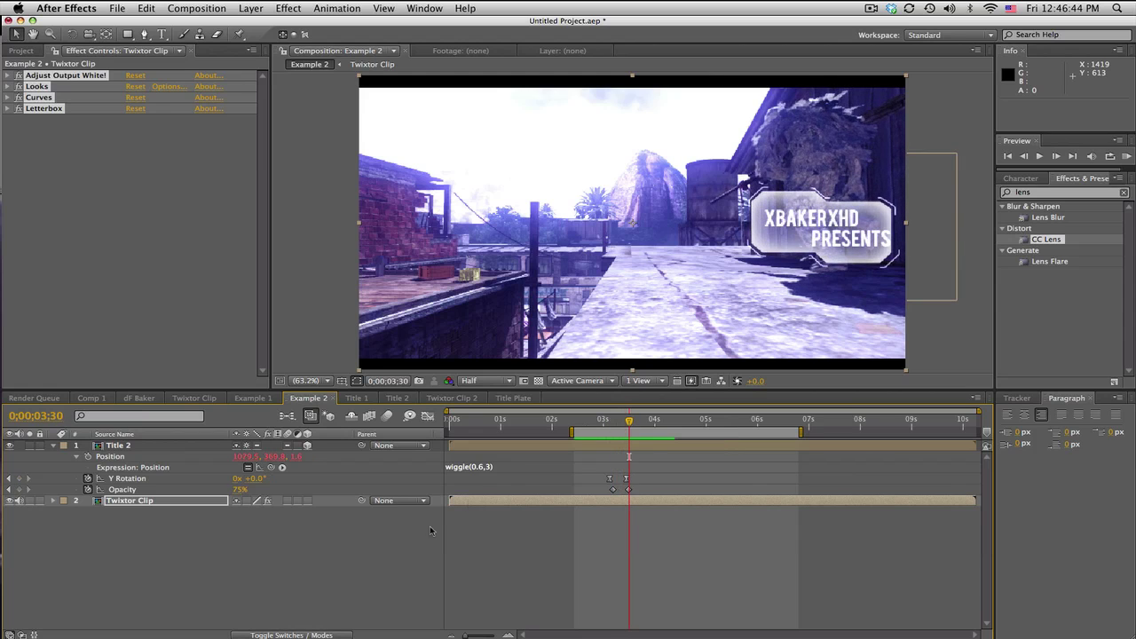
# Step: Return to Twixtor Clip 2 and scrub between 3;04 and 7;44 to review the title animation
pyautogui.click(512, 397)
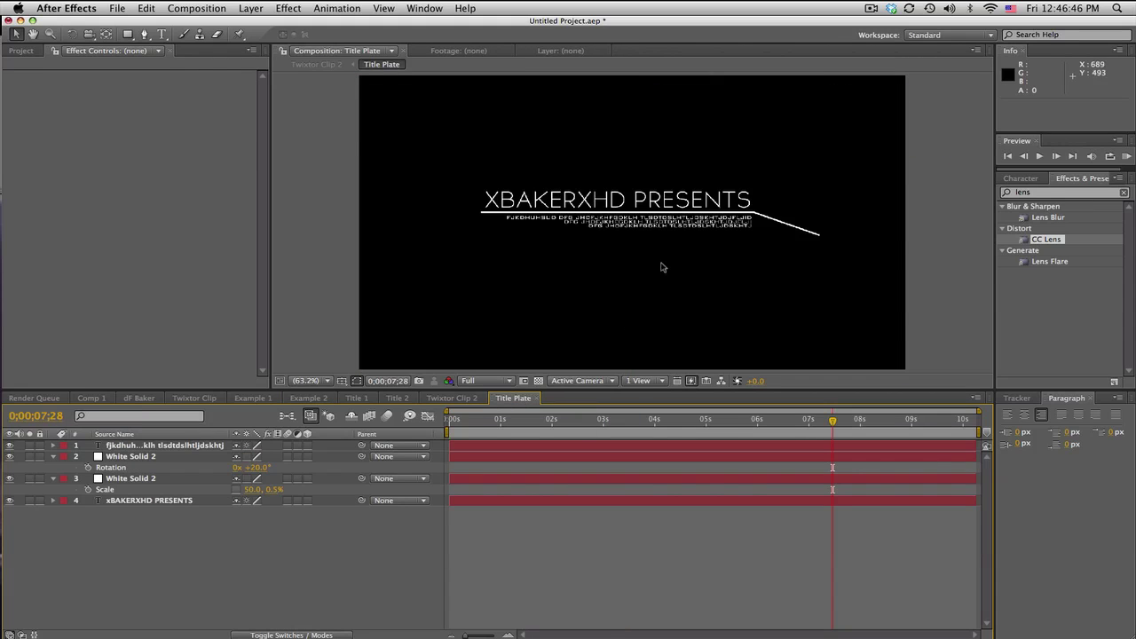
pyautogui.click(451, 398)
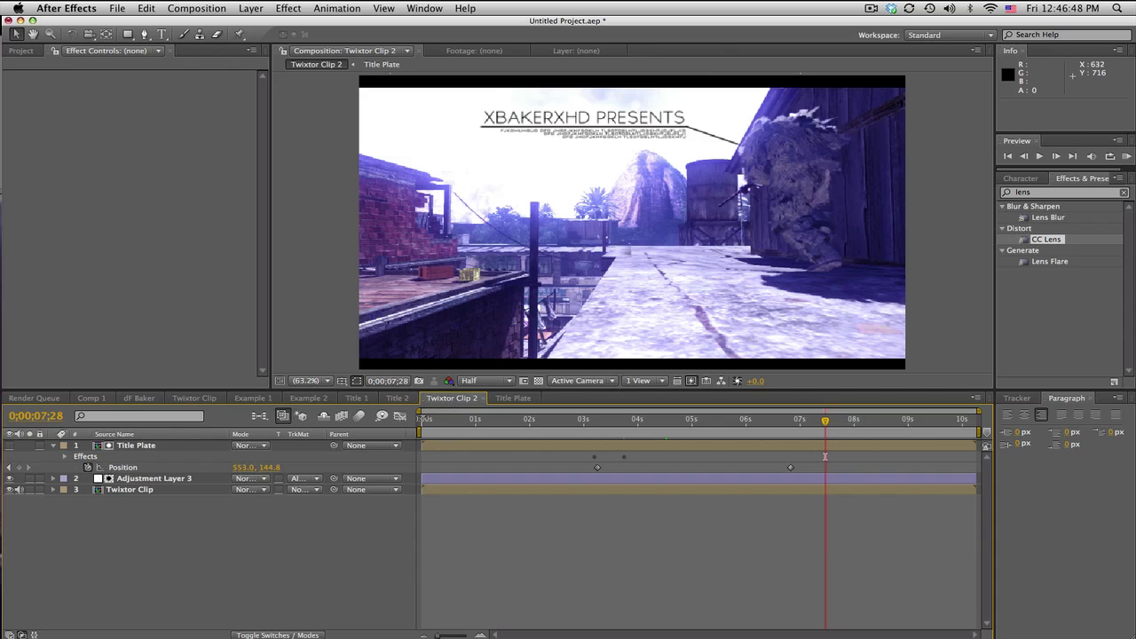
pyautogui.moveTo(605, 417); pyautogui.dragTo(747, 413)
pyautogui.click(840, 410)
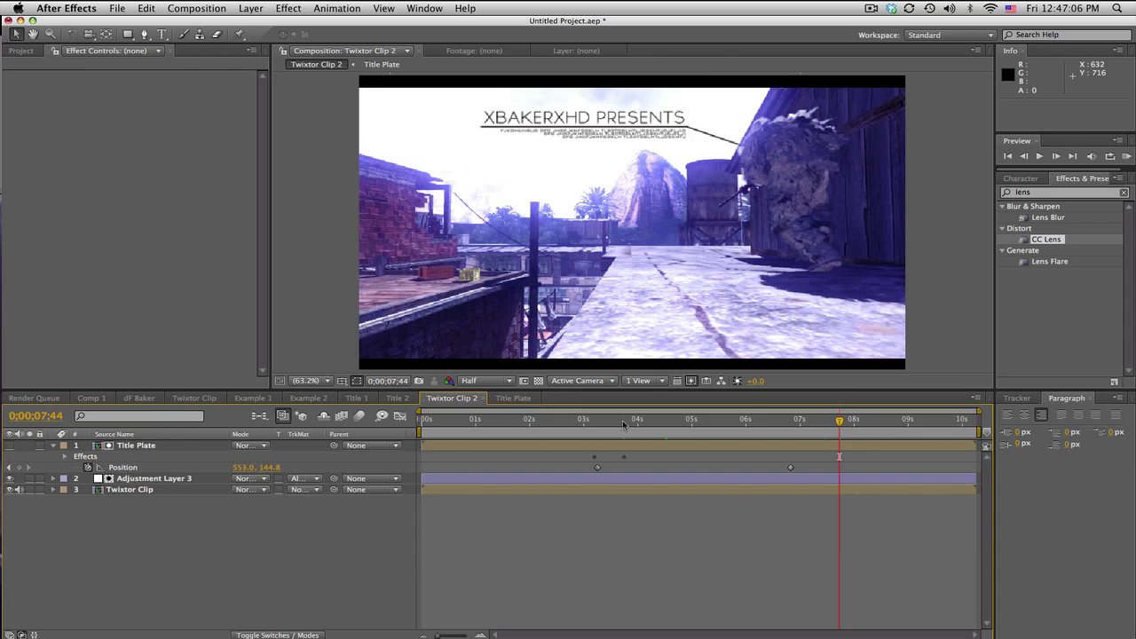
pyautogui.moveTo(622, 420); pyautogui.dragTo(760, 426)
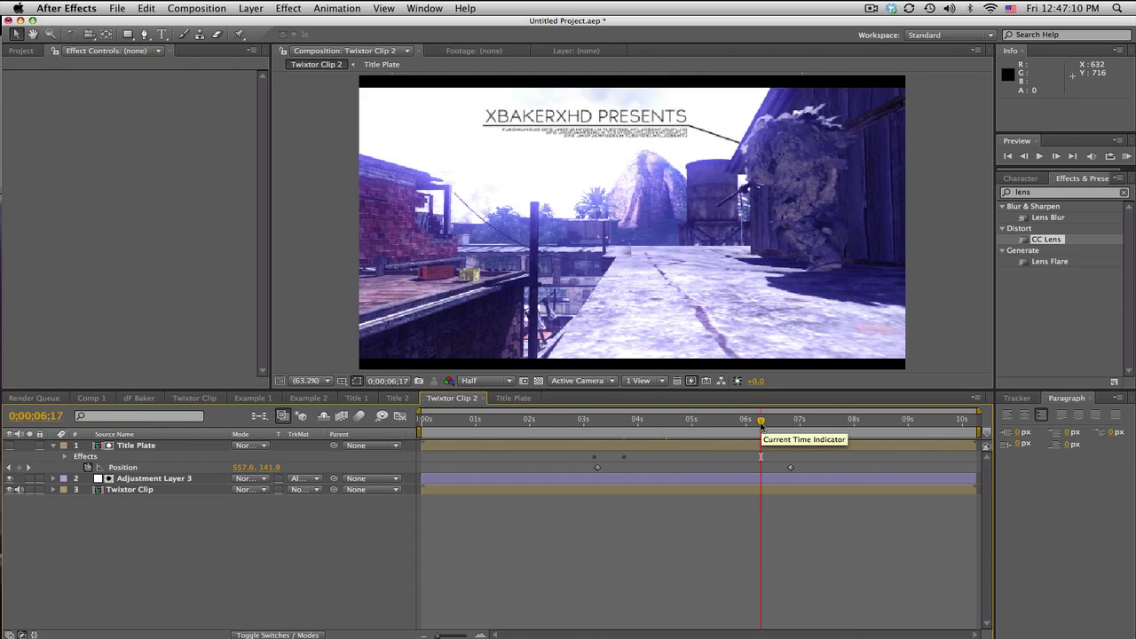